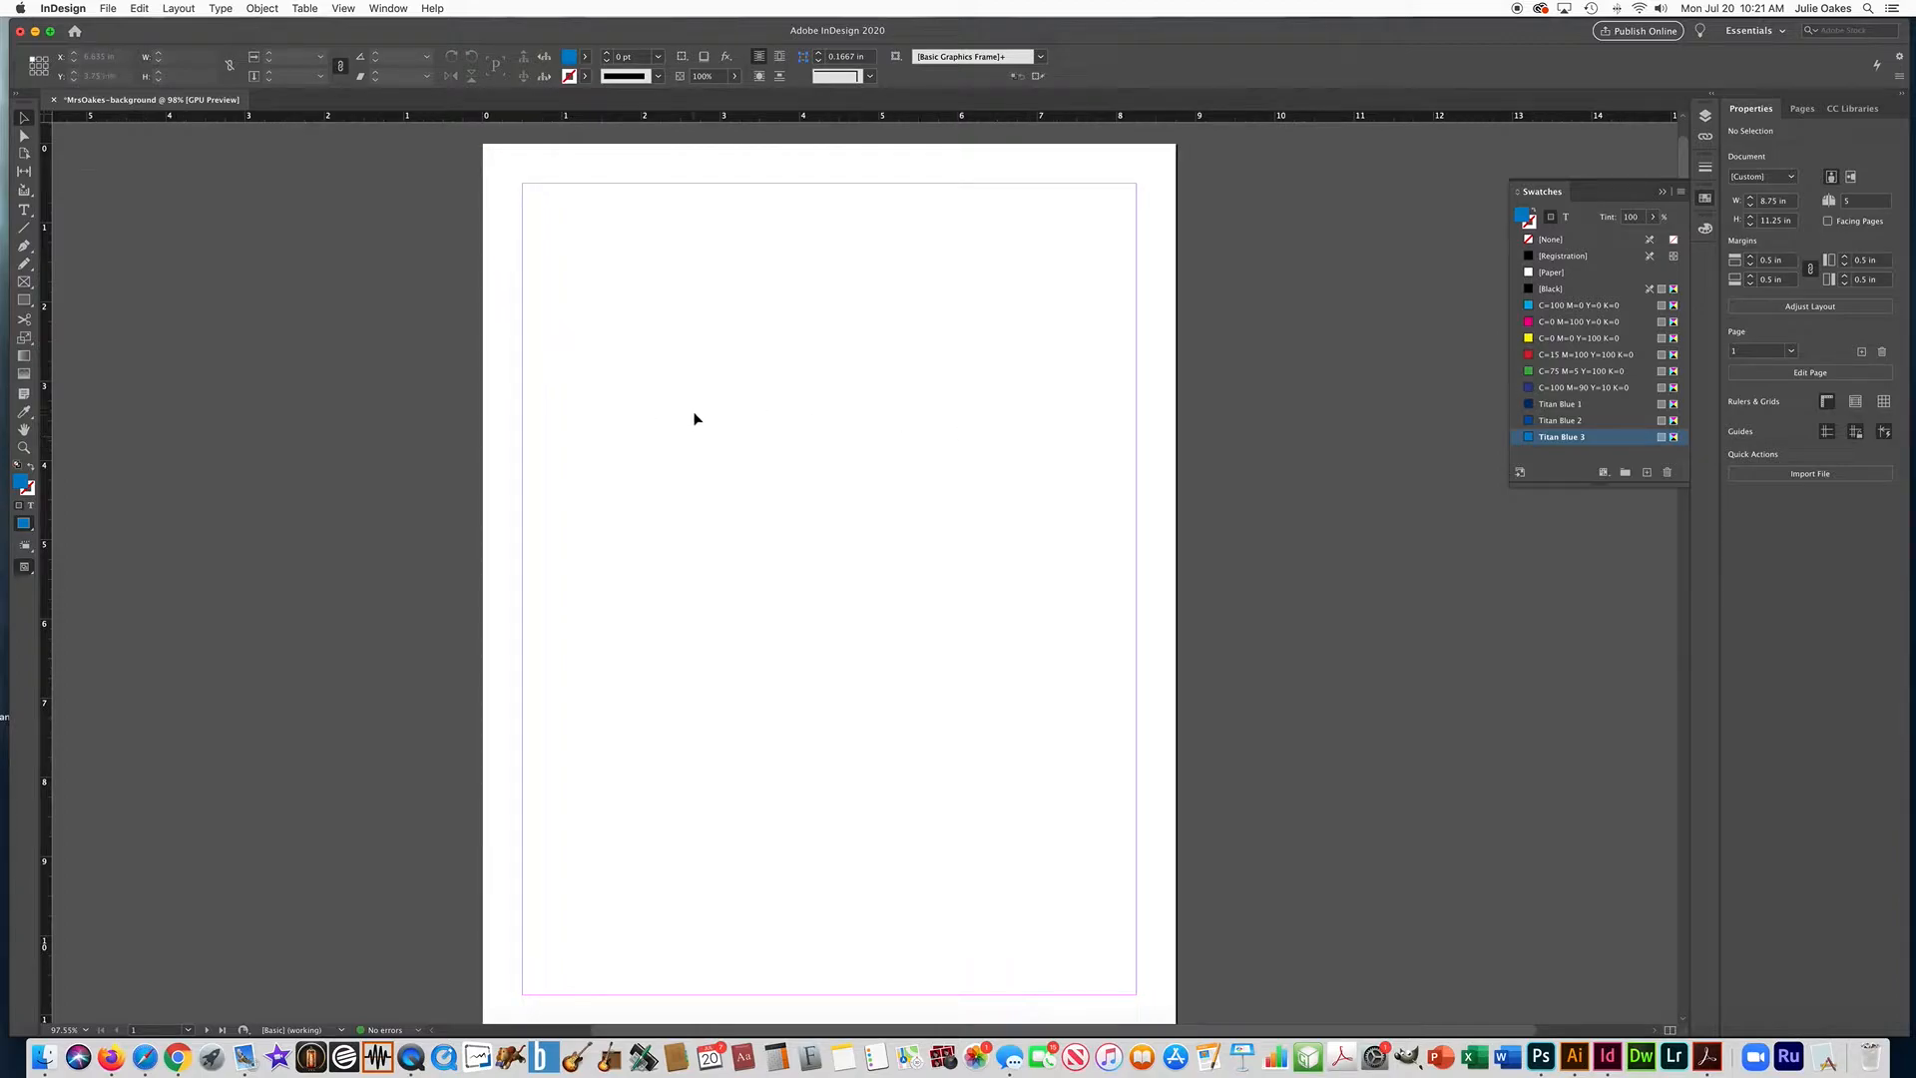
# Step: Draw a rectangle about 3.16 in wide and 2.31 in high in the upper middle of the page
pyautogui.click(25, 306)
pyautogui.moveTo(689, 293)
pyautogui.mouseDown()
pyautogui.moveTo(758, 381)
pyautogui.moveTo(940, 477)
pyautogui.mouseUp()
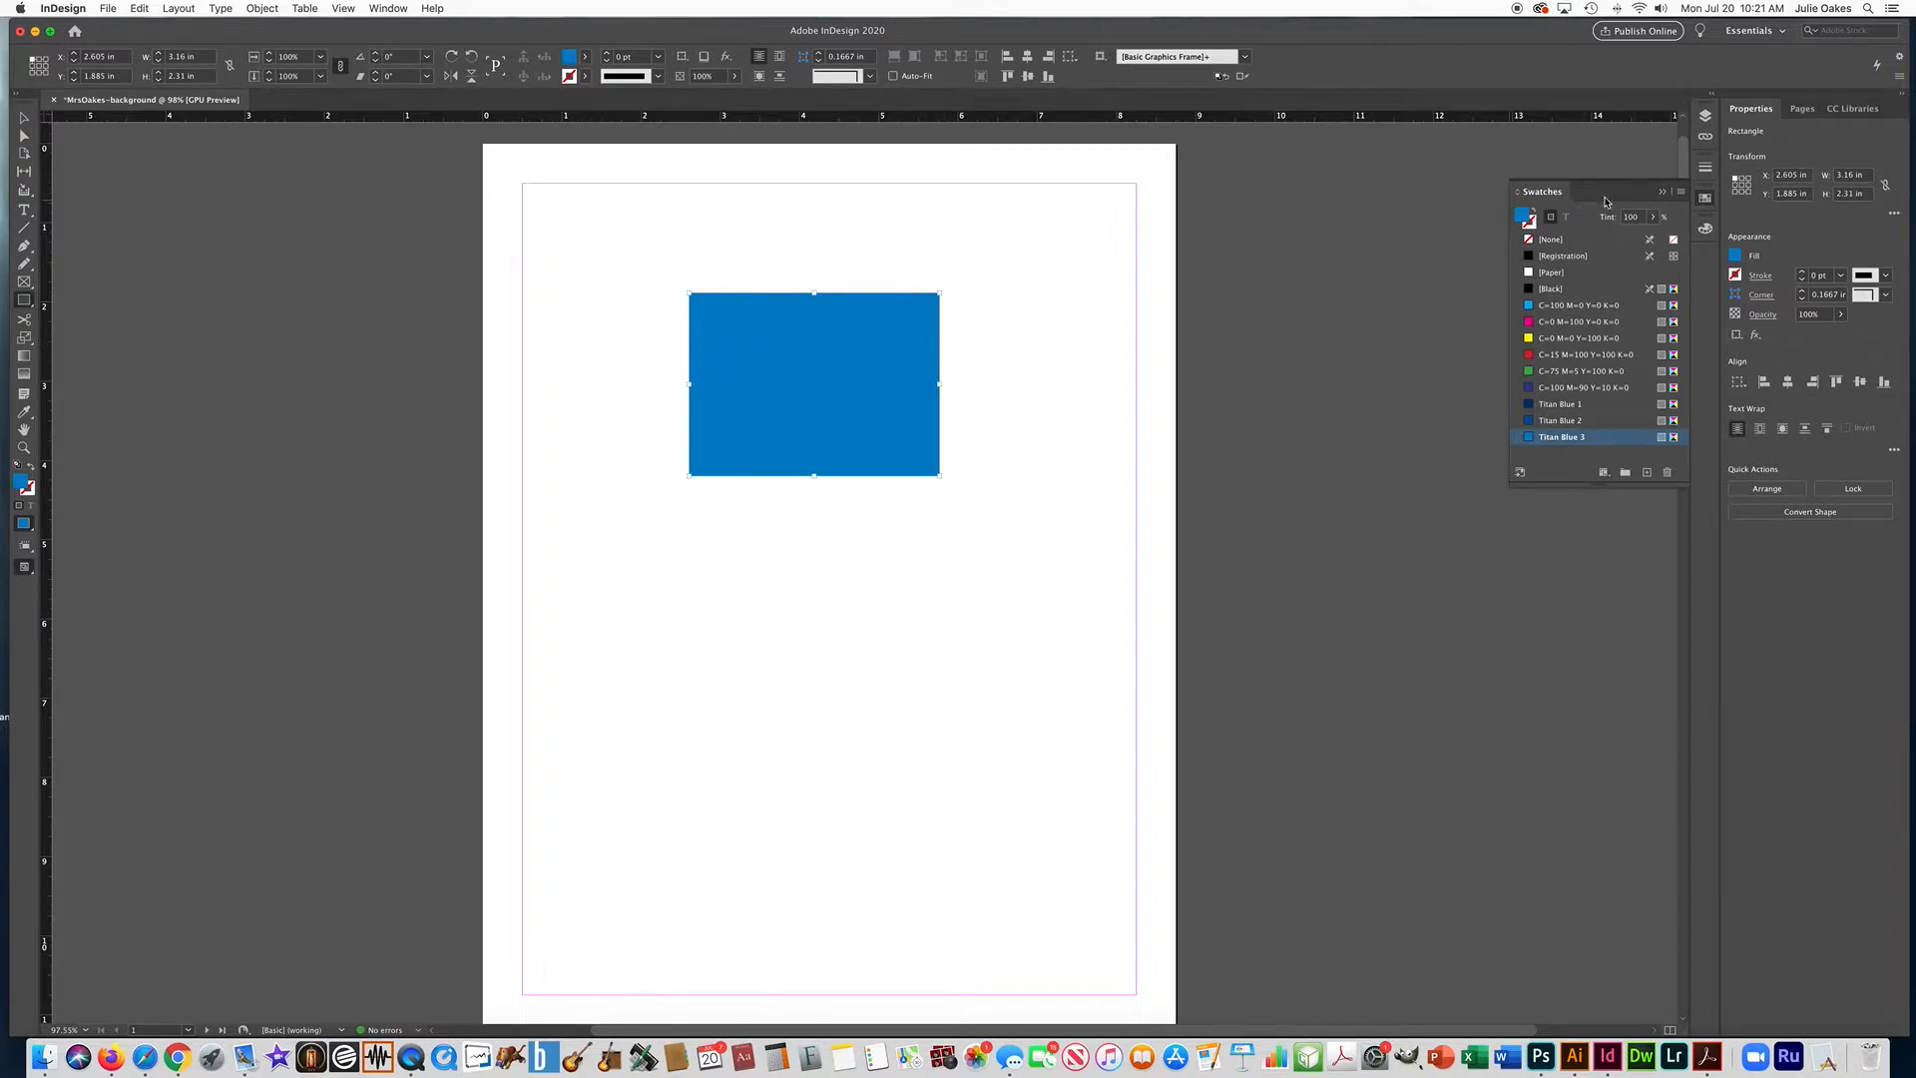
# Step: Start a new gradient swatch named "Titan blend 1" with the Linear type
pyautogui.click(1682, 195)
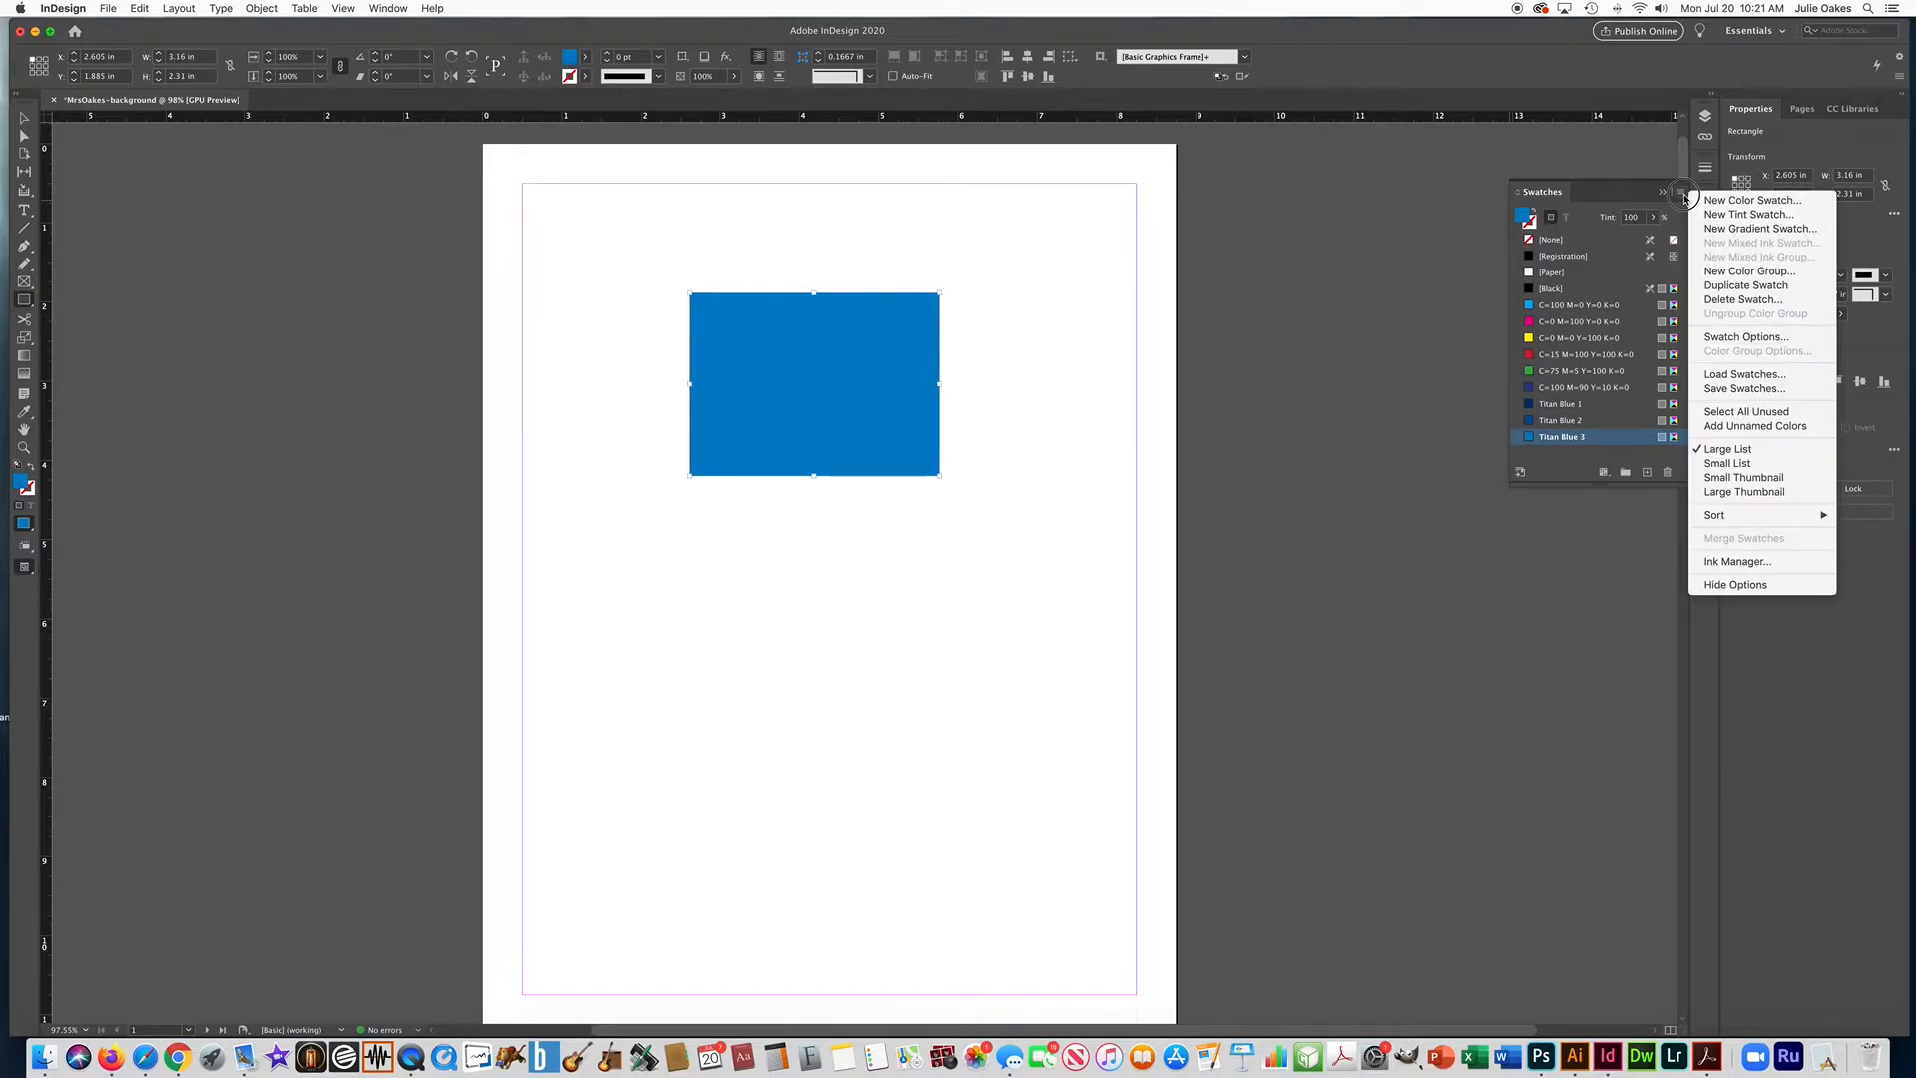
pyautogui.click(1758, 229)
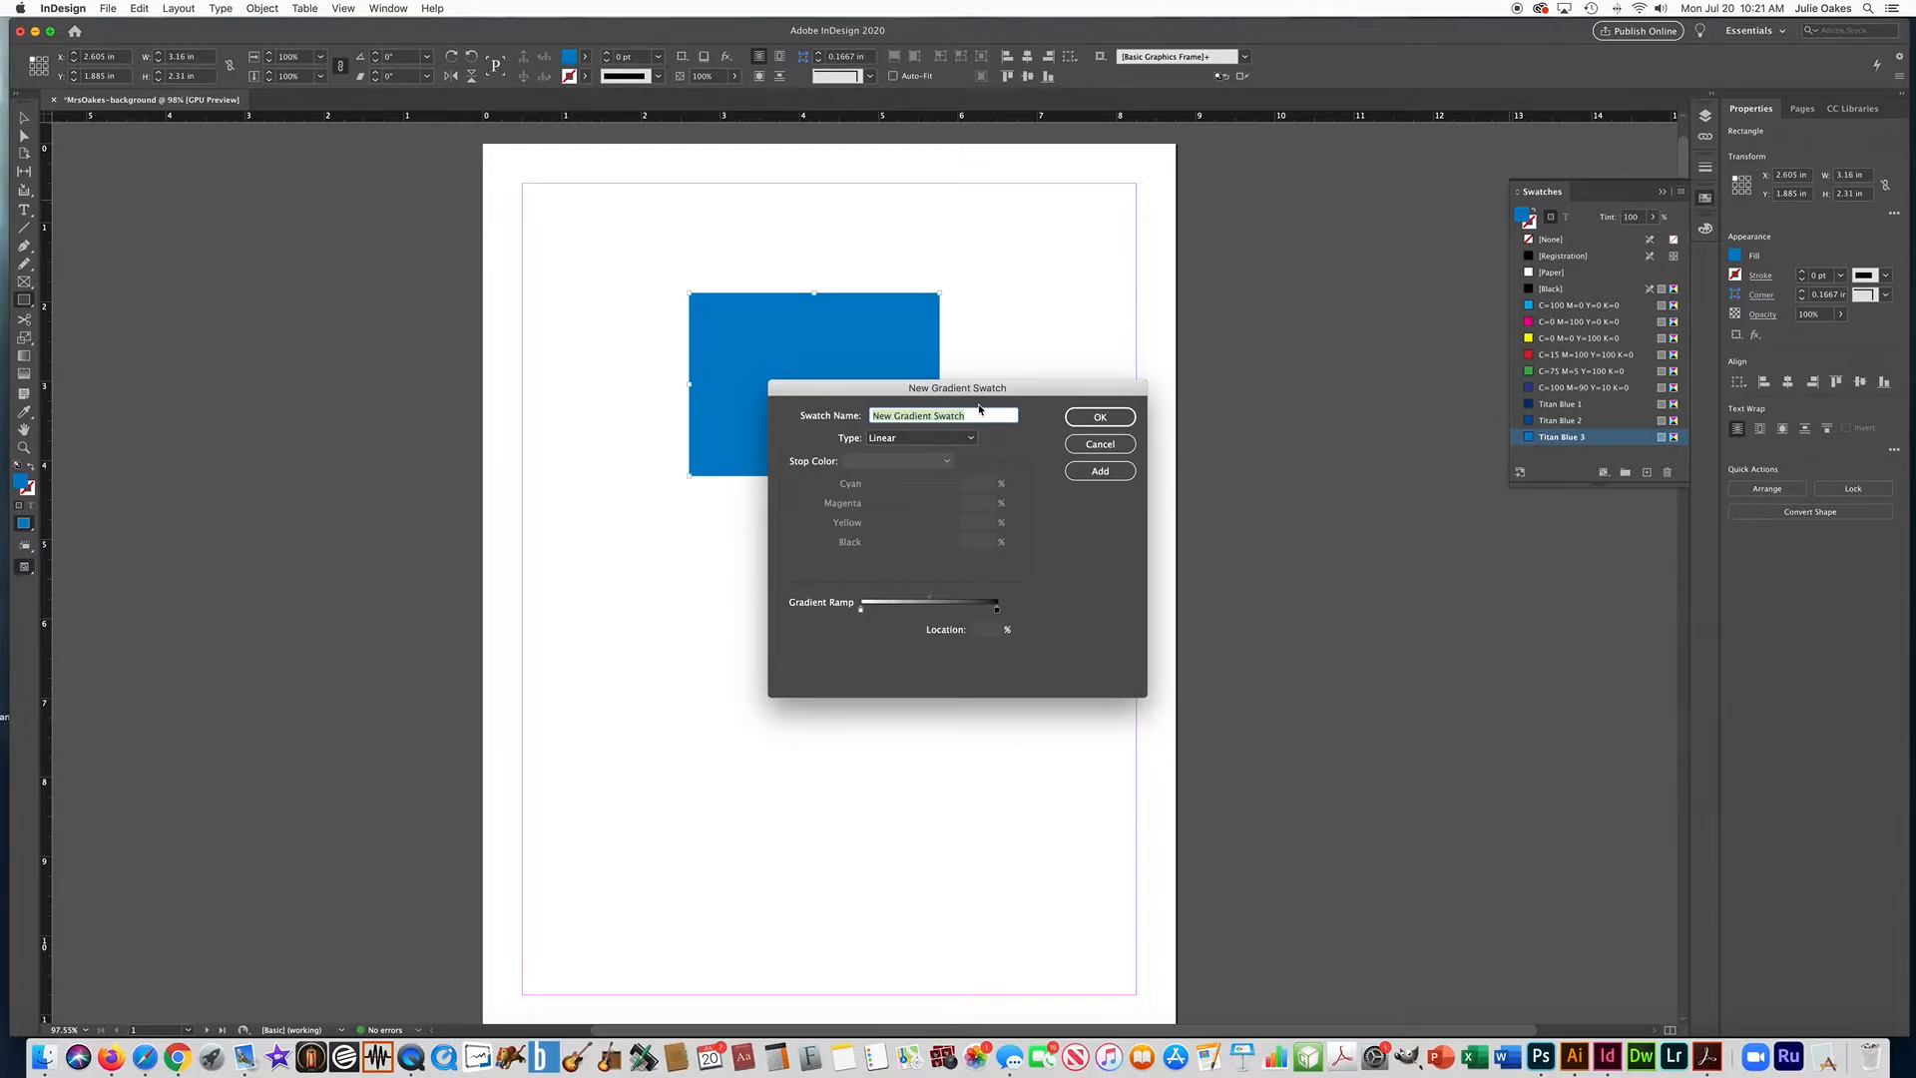
pyautogui.write('Titan blend 1')
pyautogui.click(884, 438)
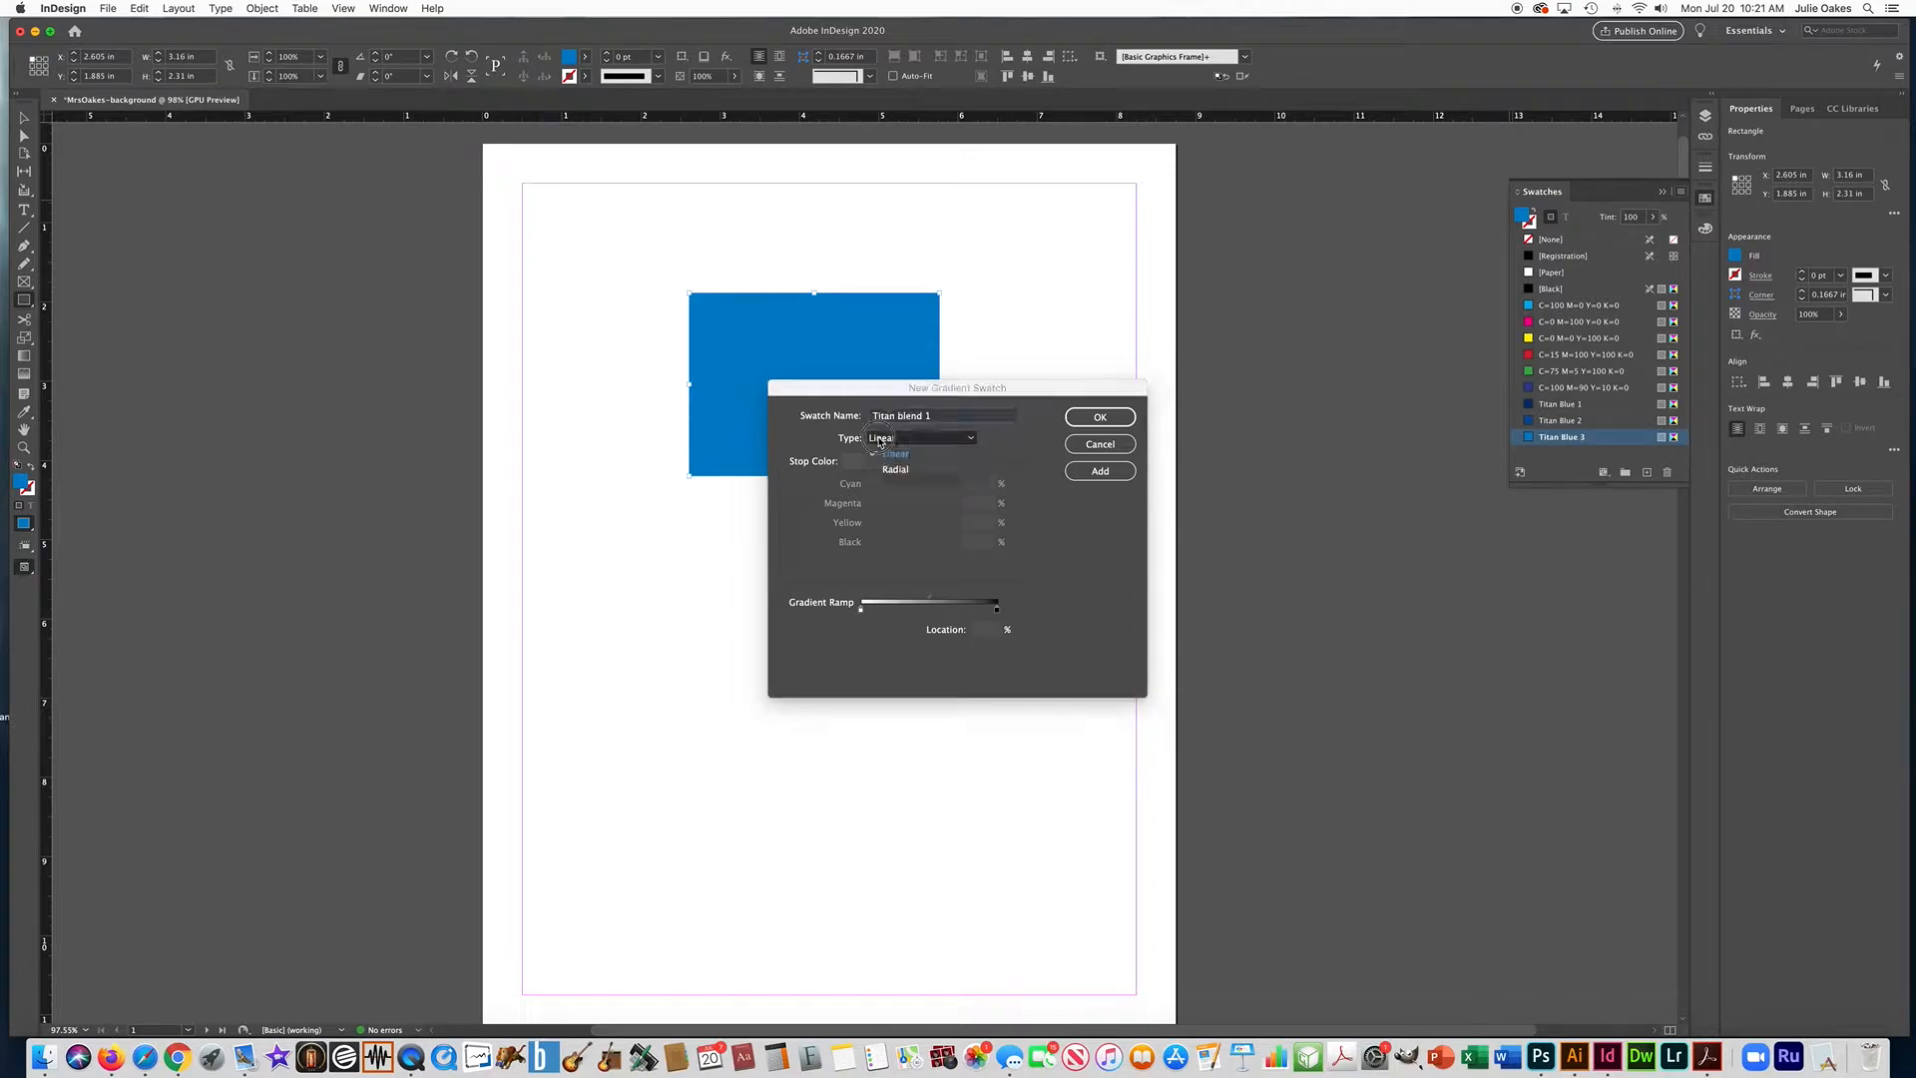
pyautogui.click(886, 443)
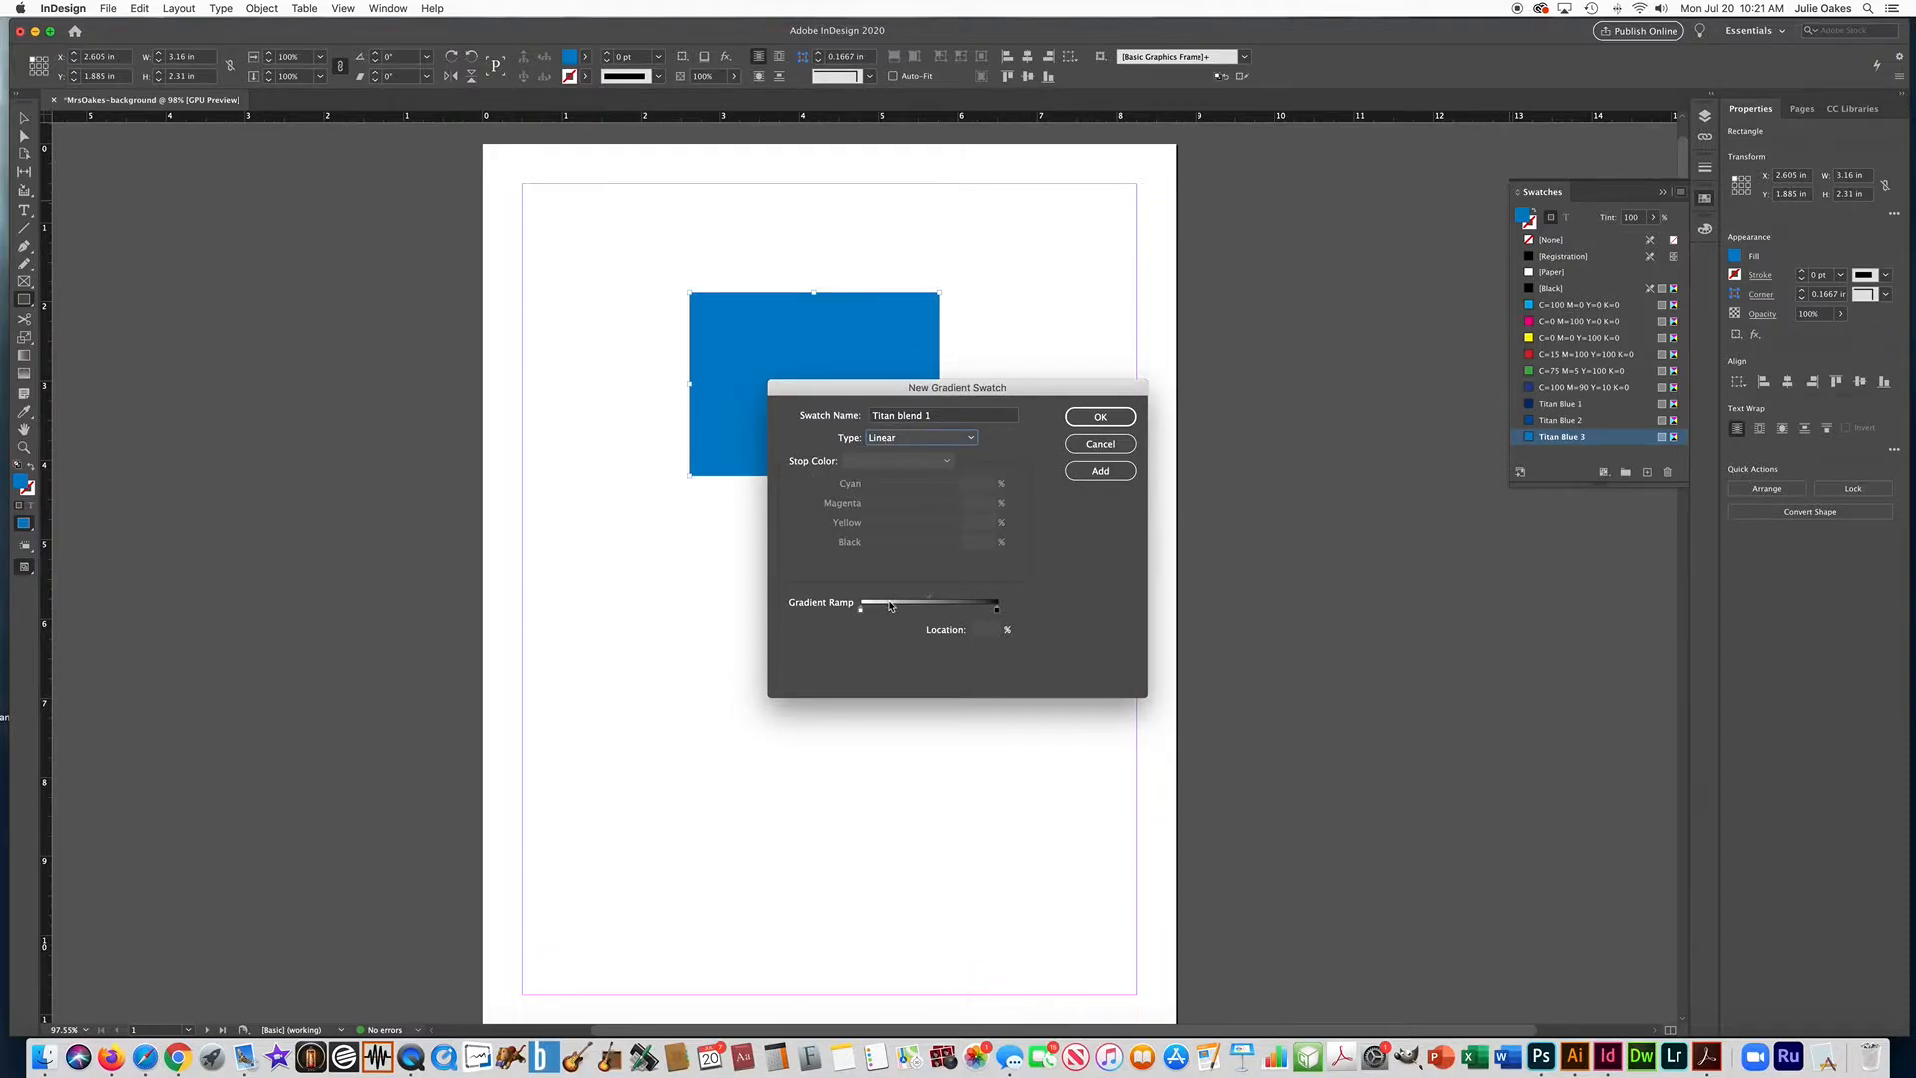
# Step: Set the gradient's end stop to the Titan Blue 3 swatch and its start stop to Titan Blue 1
pyautogui.click(996, 608)
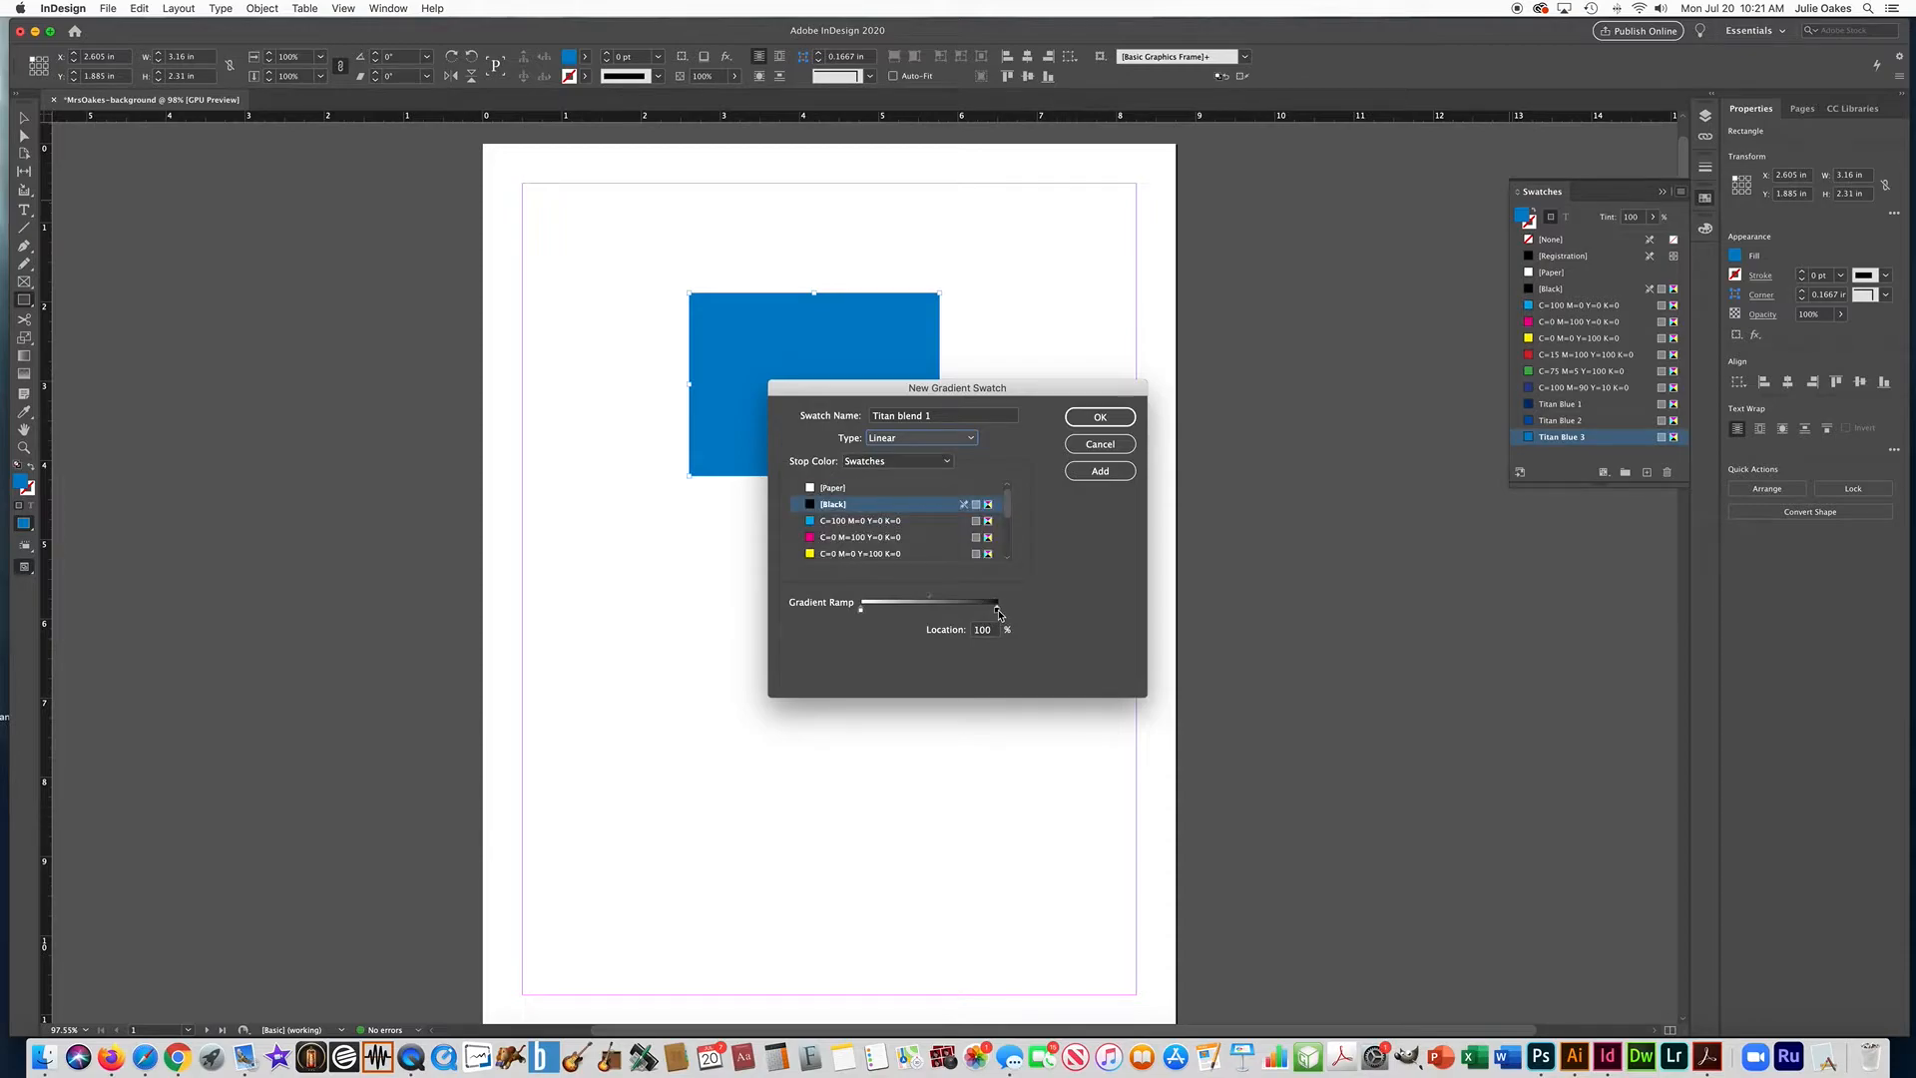
pyautogui.scroll(-3, 1007, 519)
pyautogui.click(867, 554)
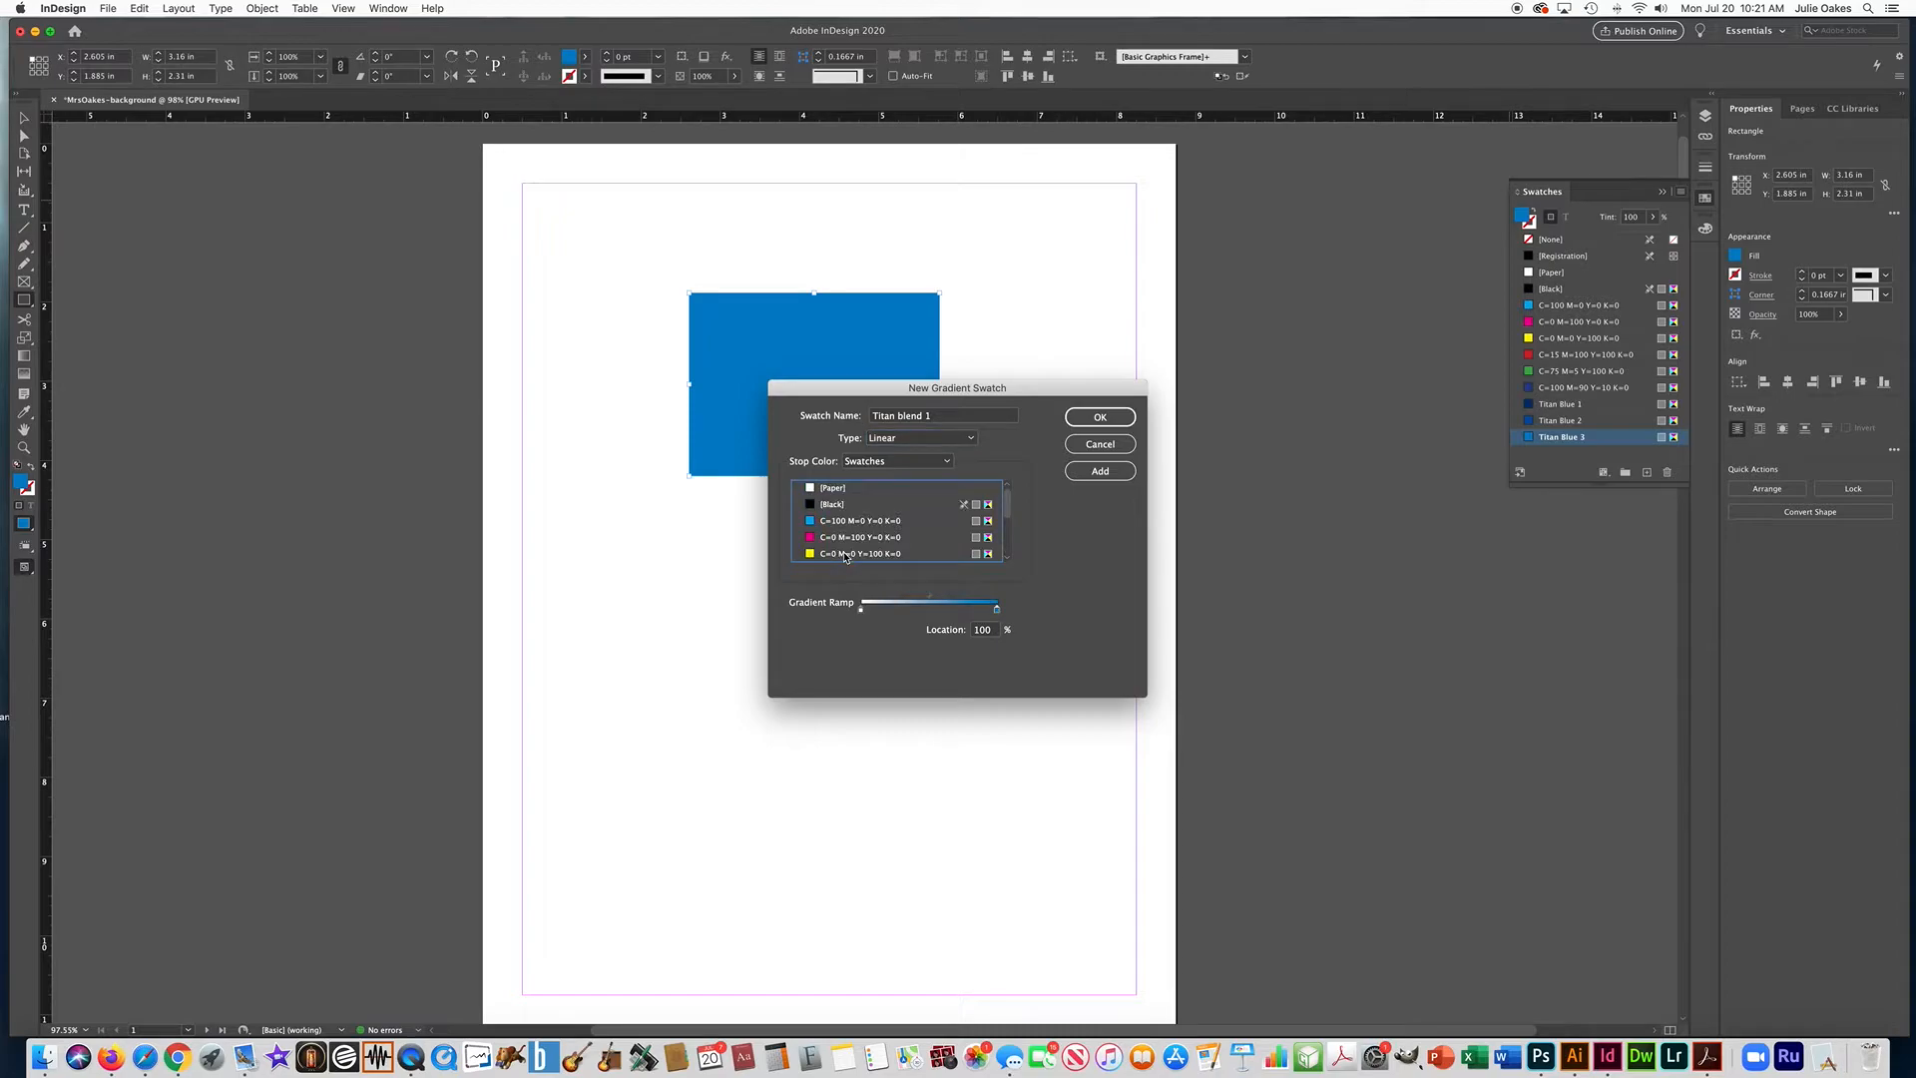
pyautogui.click(861, 610)
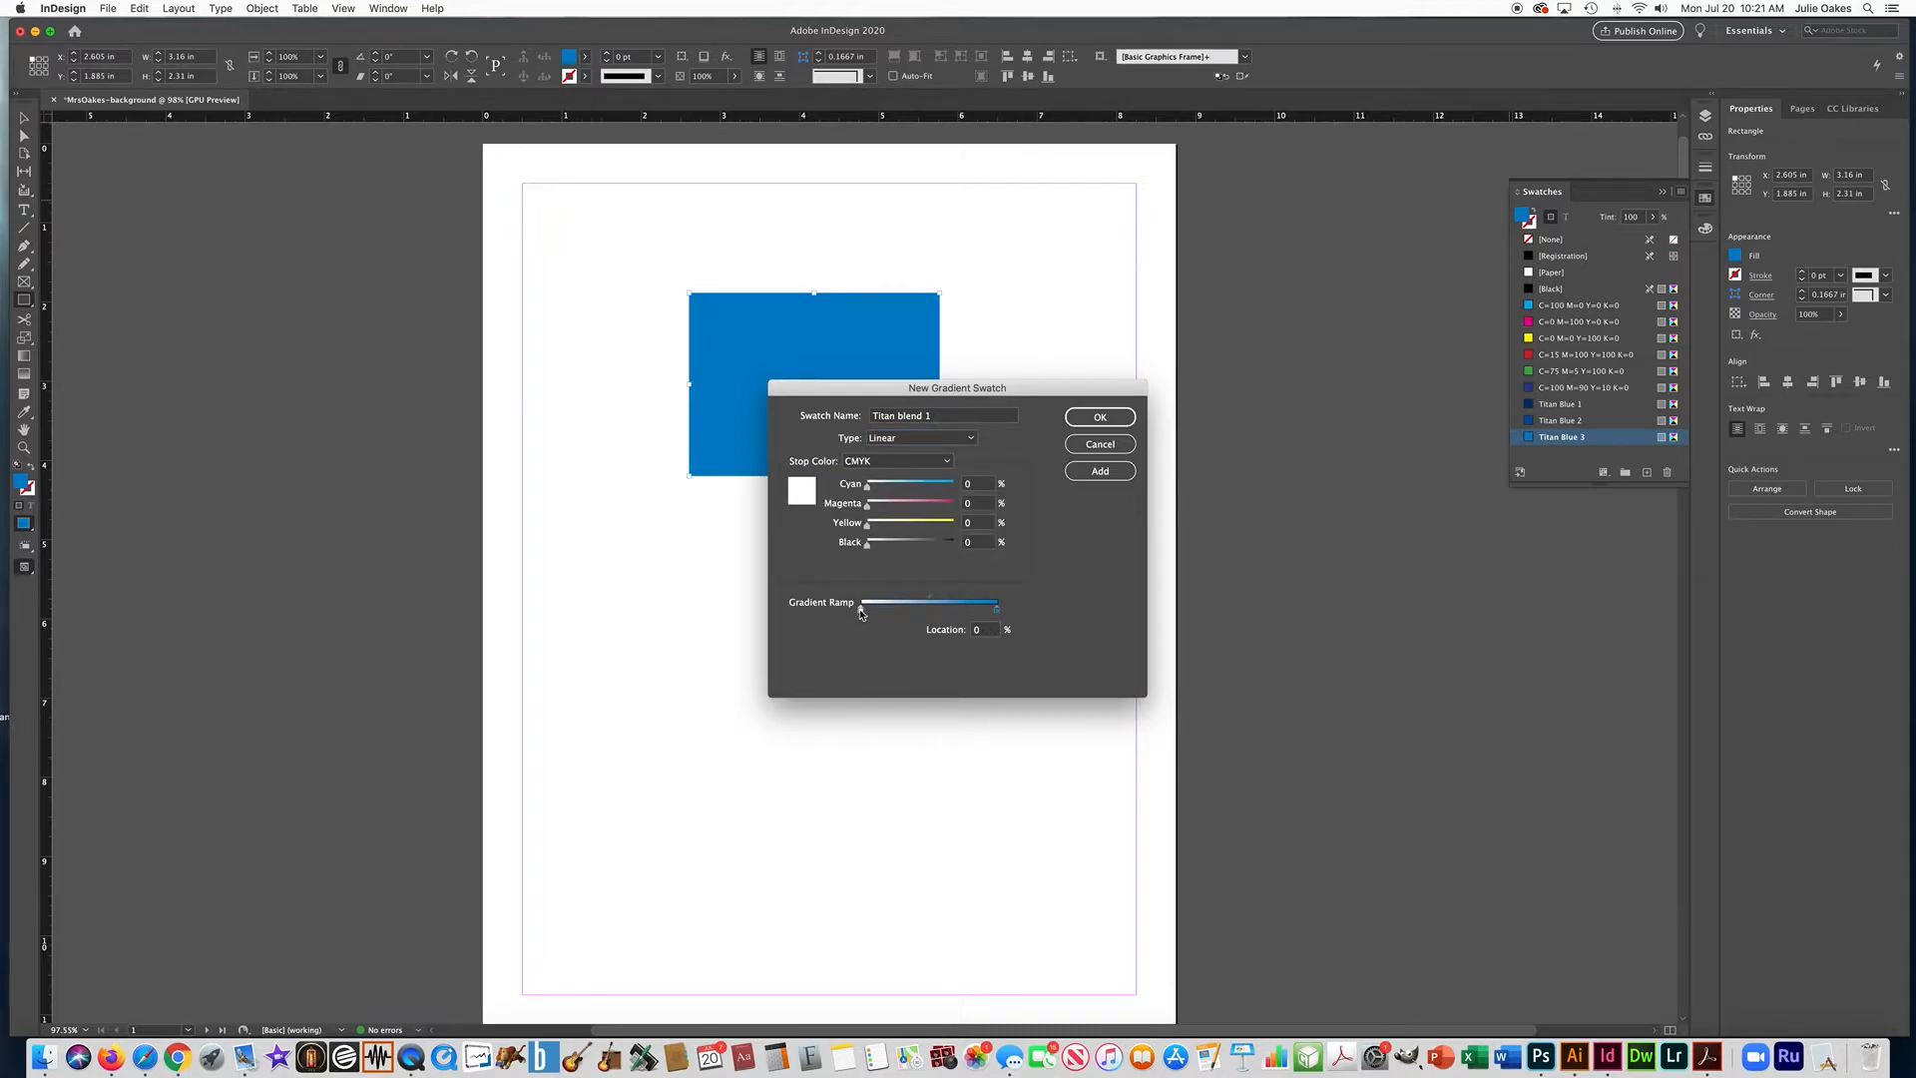
pyautogui.click(869, 462)
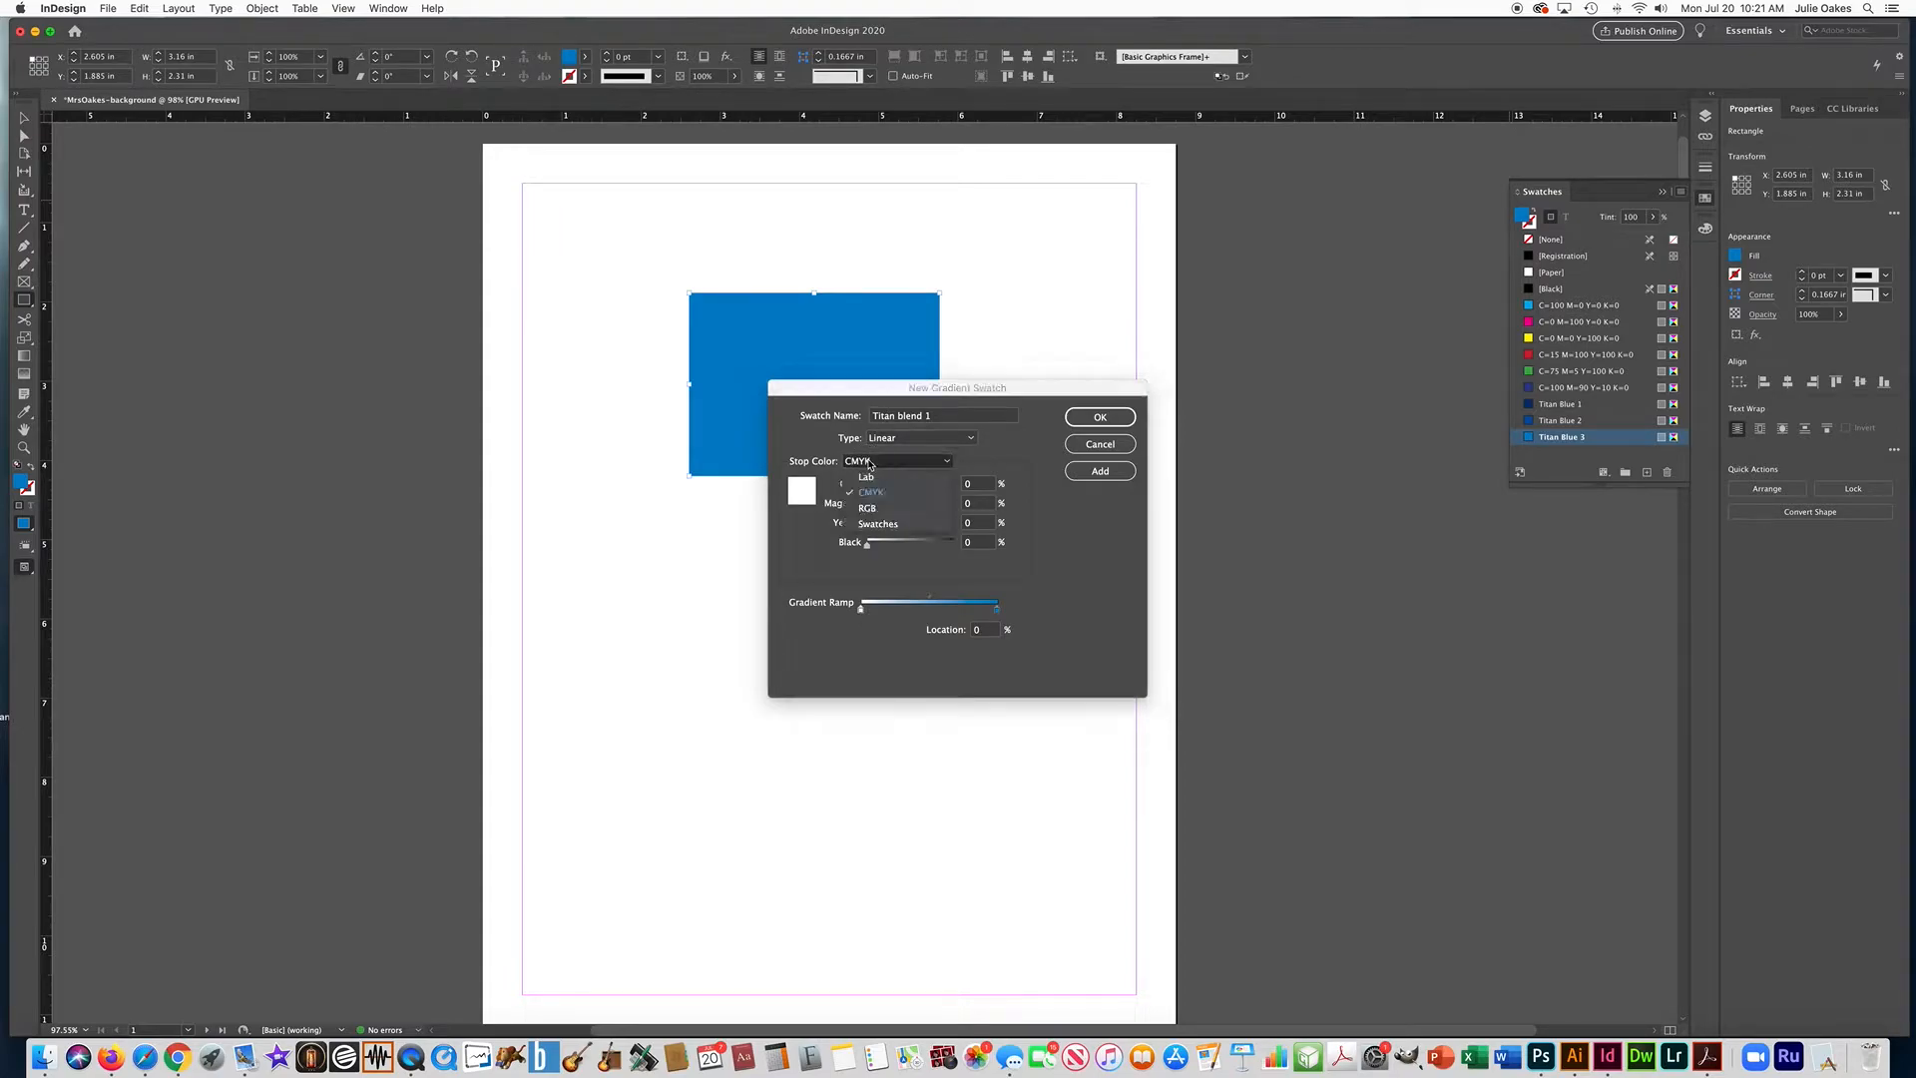
pyautogui.click(874, 526)
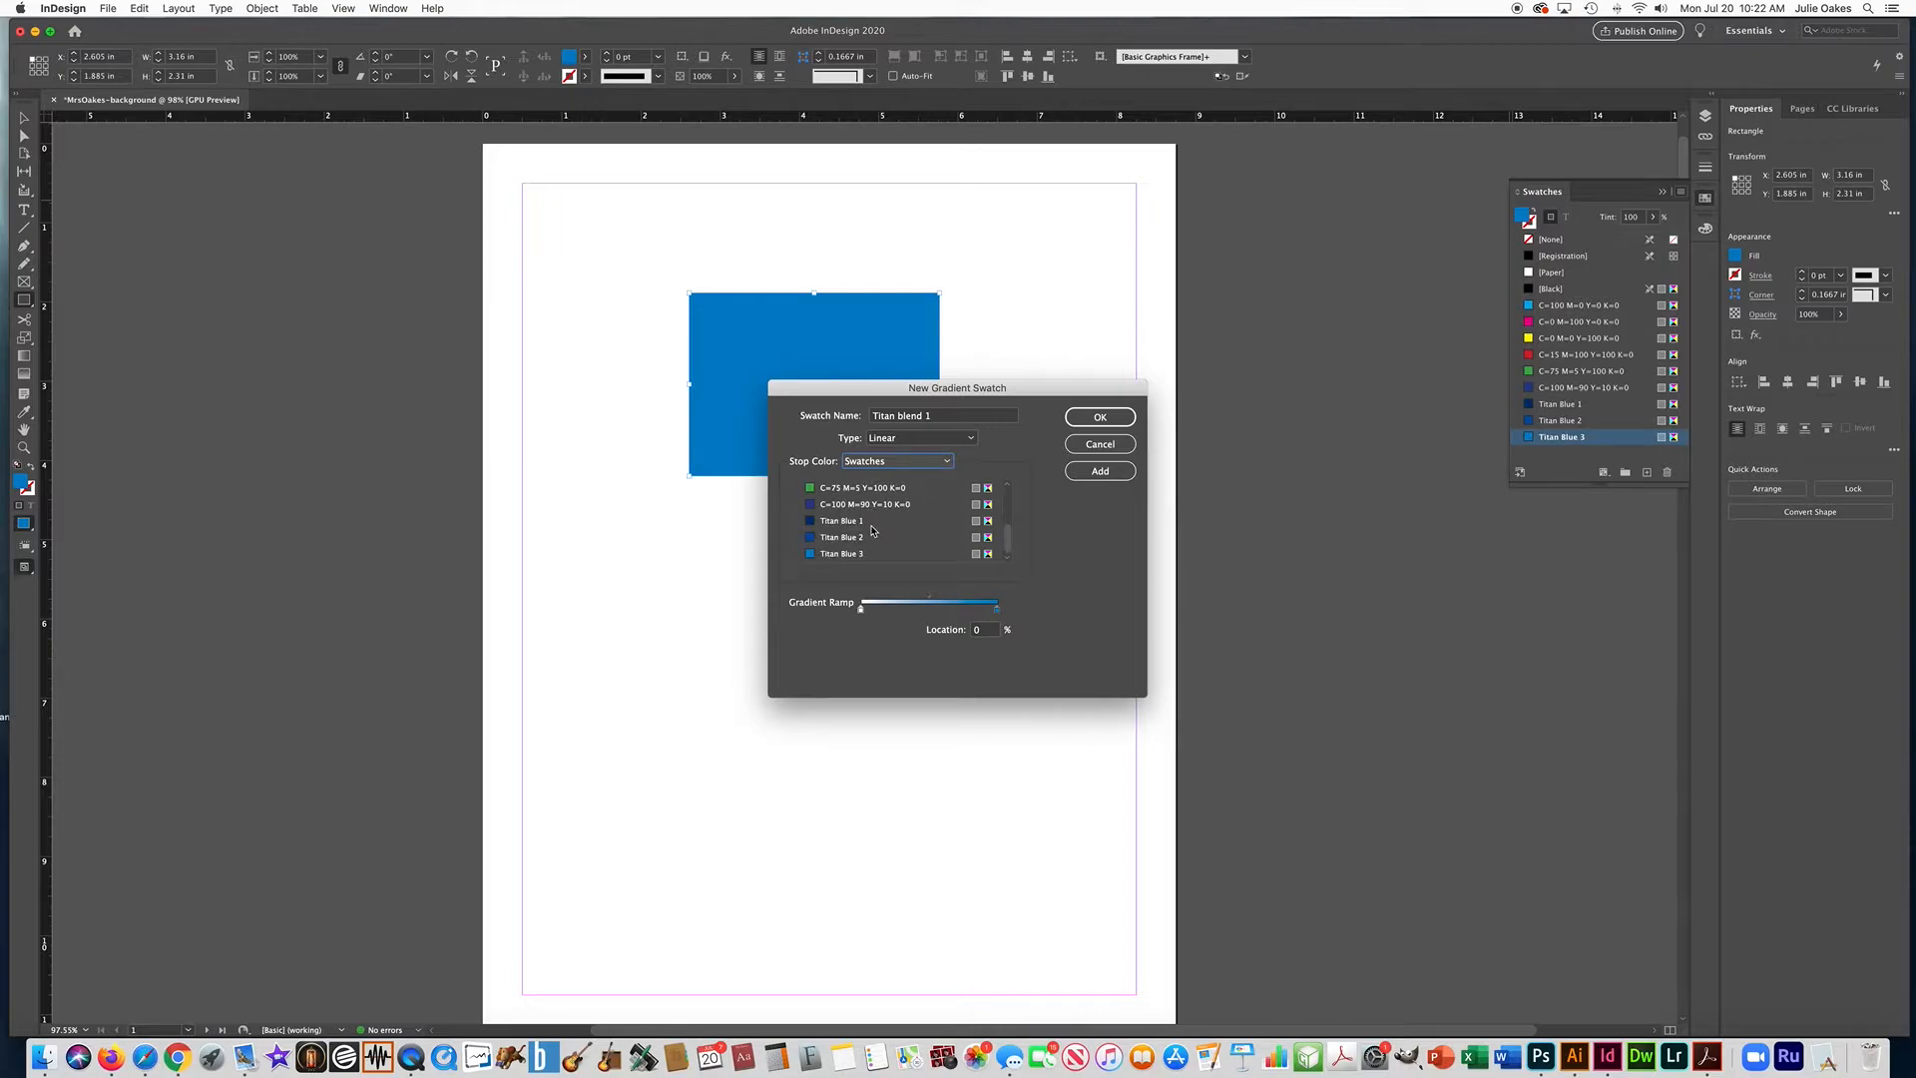
pyautogui.click(808, 522)
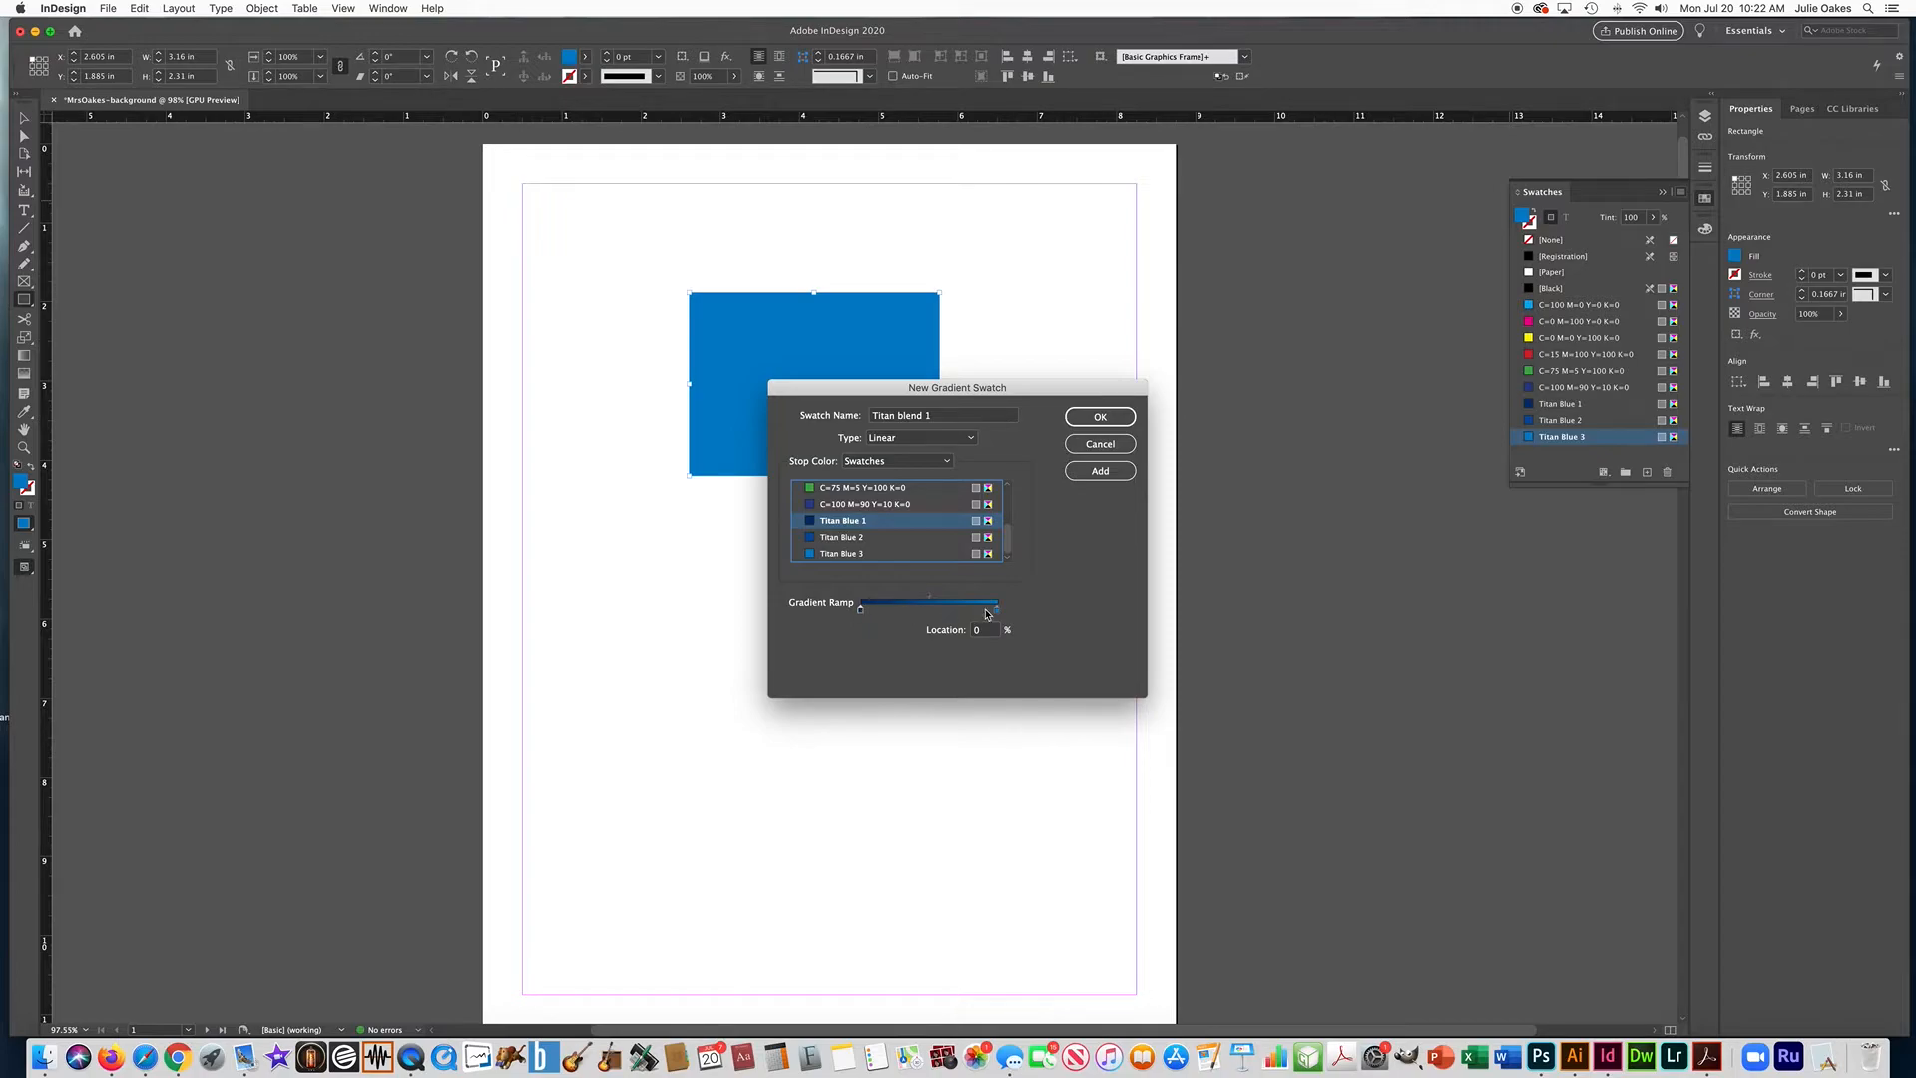
# Step: Adjust the gradient midpoint to about the centre of the ramp and save the new swatch
pyautogui.moveTo(930, 598)
pyautogui.mouseDown()
pyautogui.moveTo(878, 601)
pyautogui.moveTo(981, 599)
pyautogui.moveTo(923, 597)
pyautogui.mouseUp()
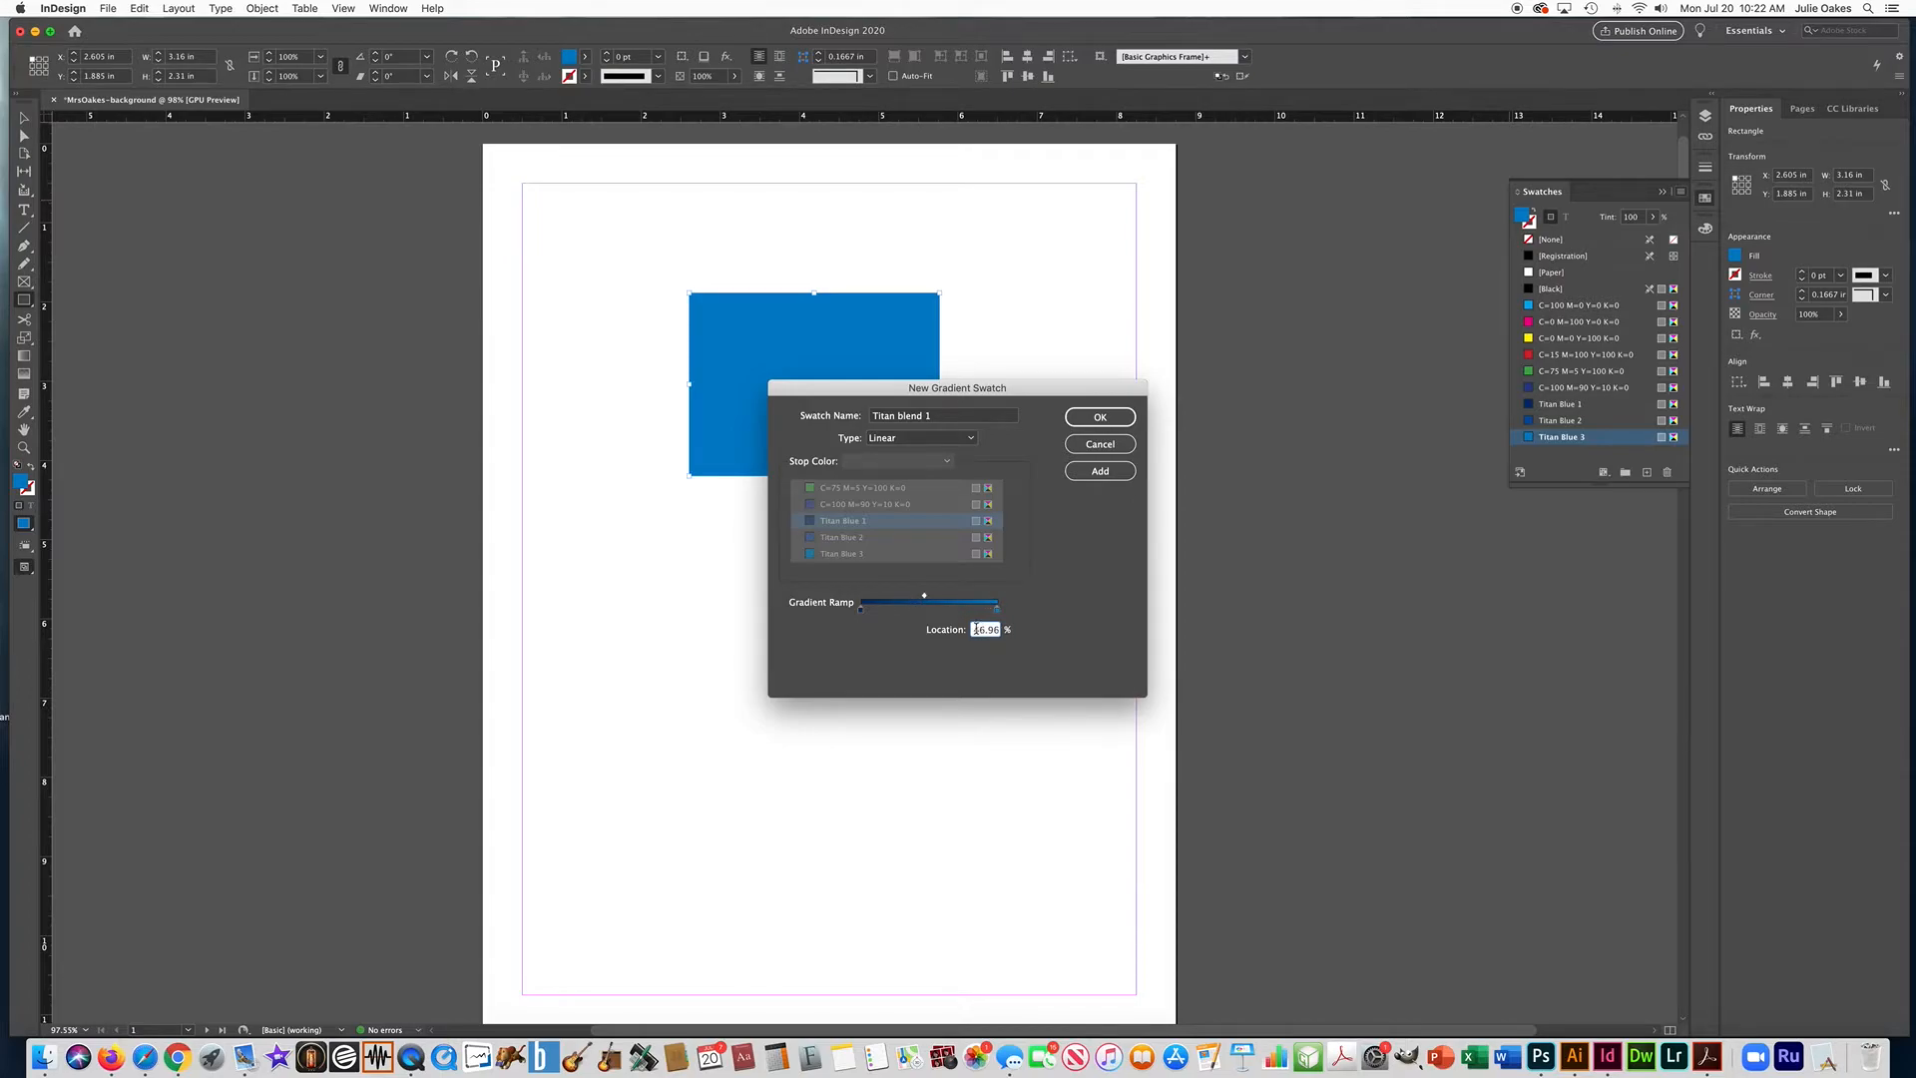
pyautogui.moveTo(925, 596); pyautogui.dragTo(928, 598)
pyautogui.click(1082, 418)
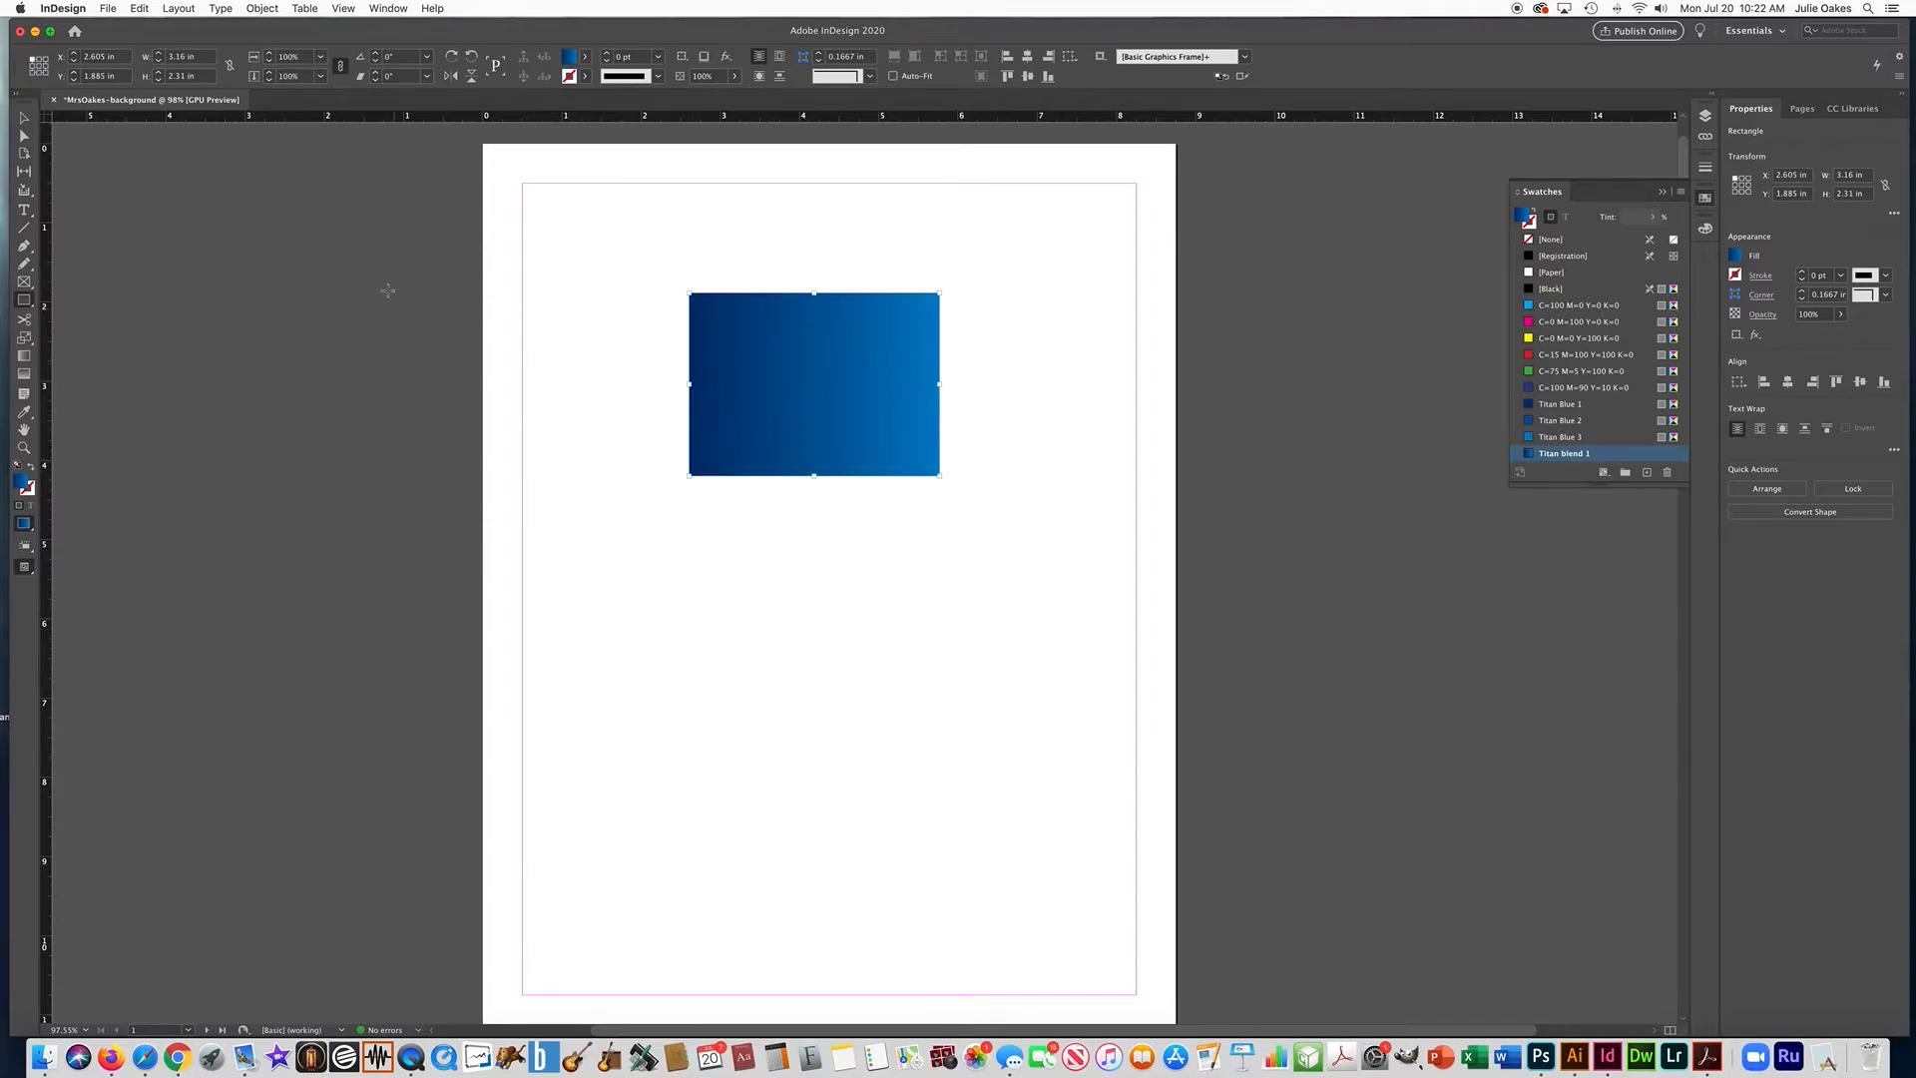
# Step: Redirect the rectangle's gradient diagonally from its upper-left corner to its lower-right corner with the Gradient Swatch tool
pyautogui.click(31, 362)
pyautogui.moveTo(700, 297); pyautogui.dragTo(918, 459)
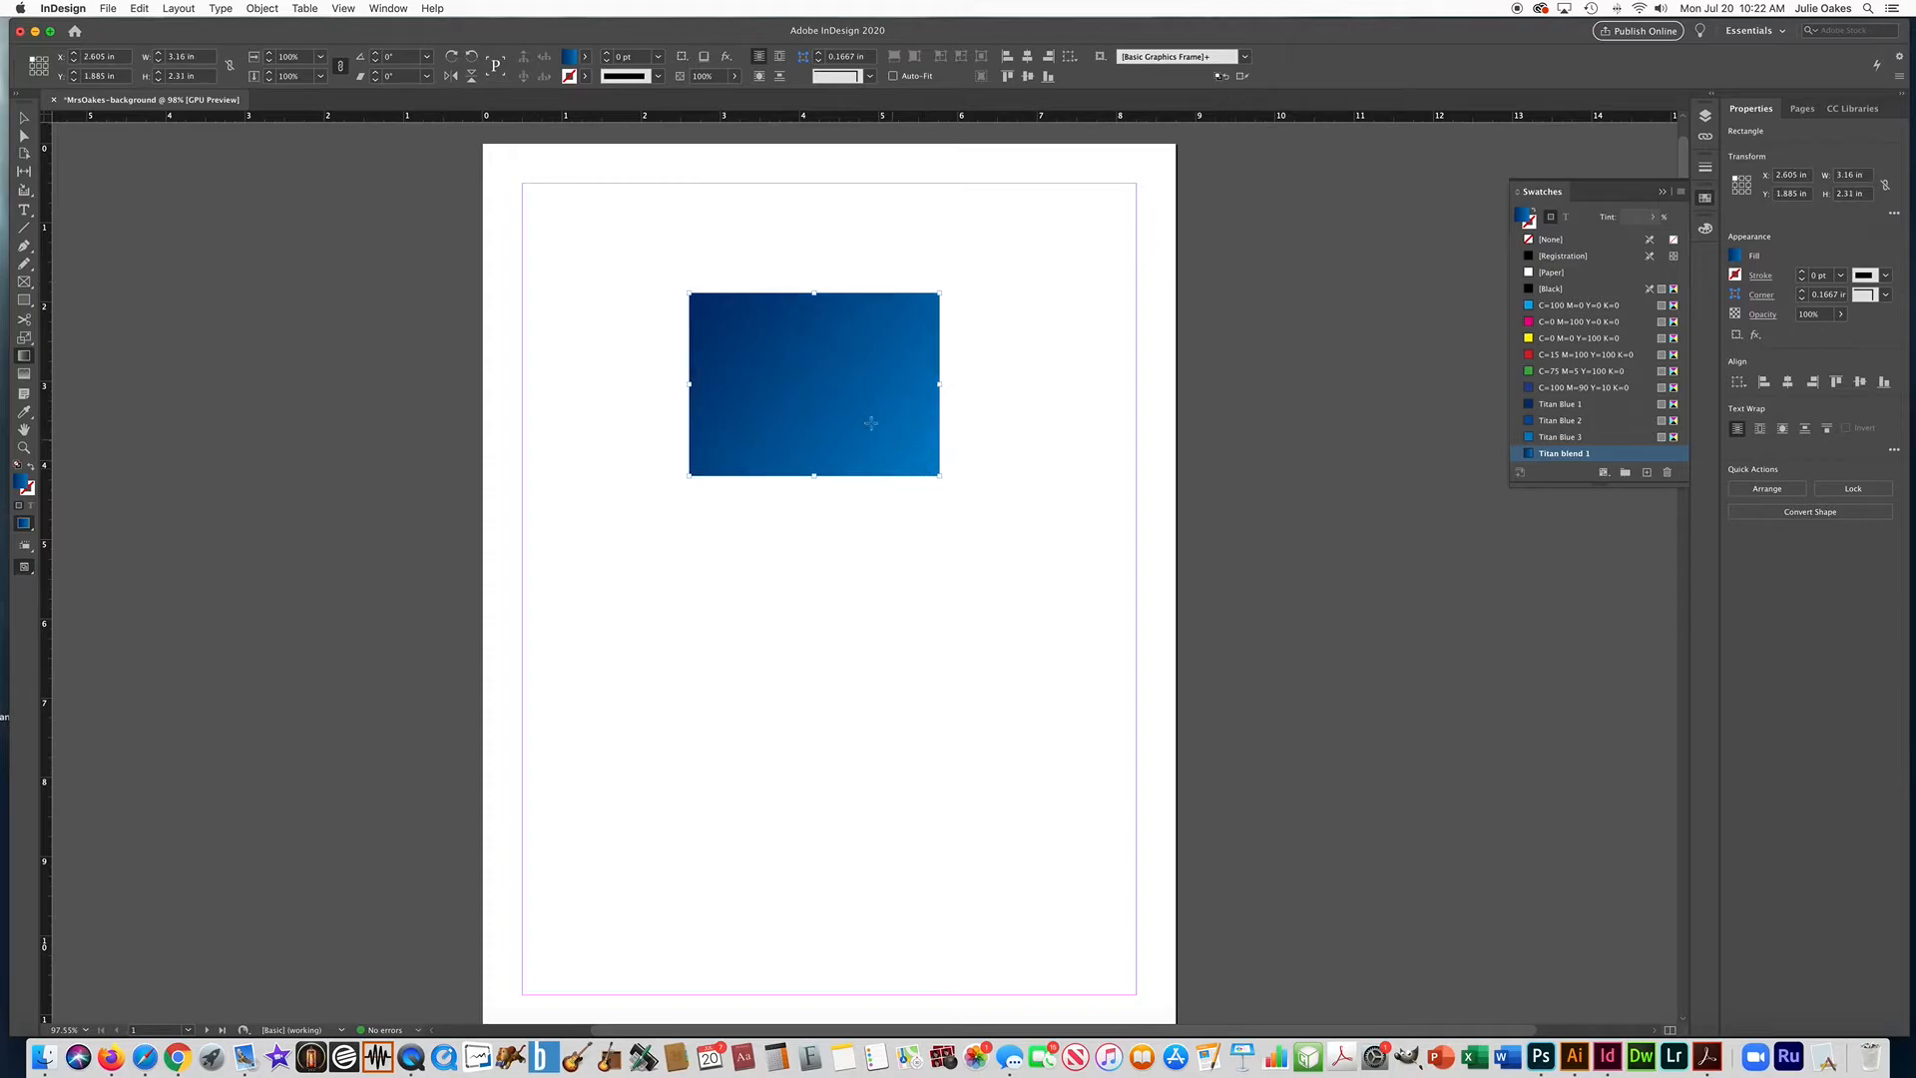
pyautogui.moveTo(831, 347)
pyautogui.mouseDown()
pyautogui.moveTo(827, 370)
pyautogui.moveTo(856, 372)
pyautogui.mouseUp()
pyautogui.moveTo(864, 396)
pyautogui.mouseDown()
pyautogui.moveTo(736, 332)
pyautogui.moveTo(868, 396)
pyautogui.mouseUp()
pyautogui.moveTo(690, 295); pyautogui.dragTo(930, 467)
# Step: Position the rectangle at X 0 in and Y 0 in, using its upper-left corner as the reference point
pyautogui.click(1747, 191)
pyautogui.click(1749, 177)
pyautogui.click(1769, 175)
pyautogui.write('0')
pyautogui.press('Return')
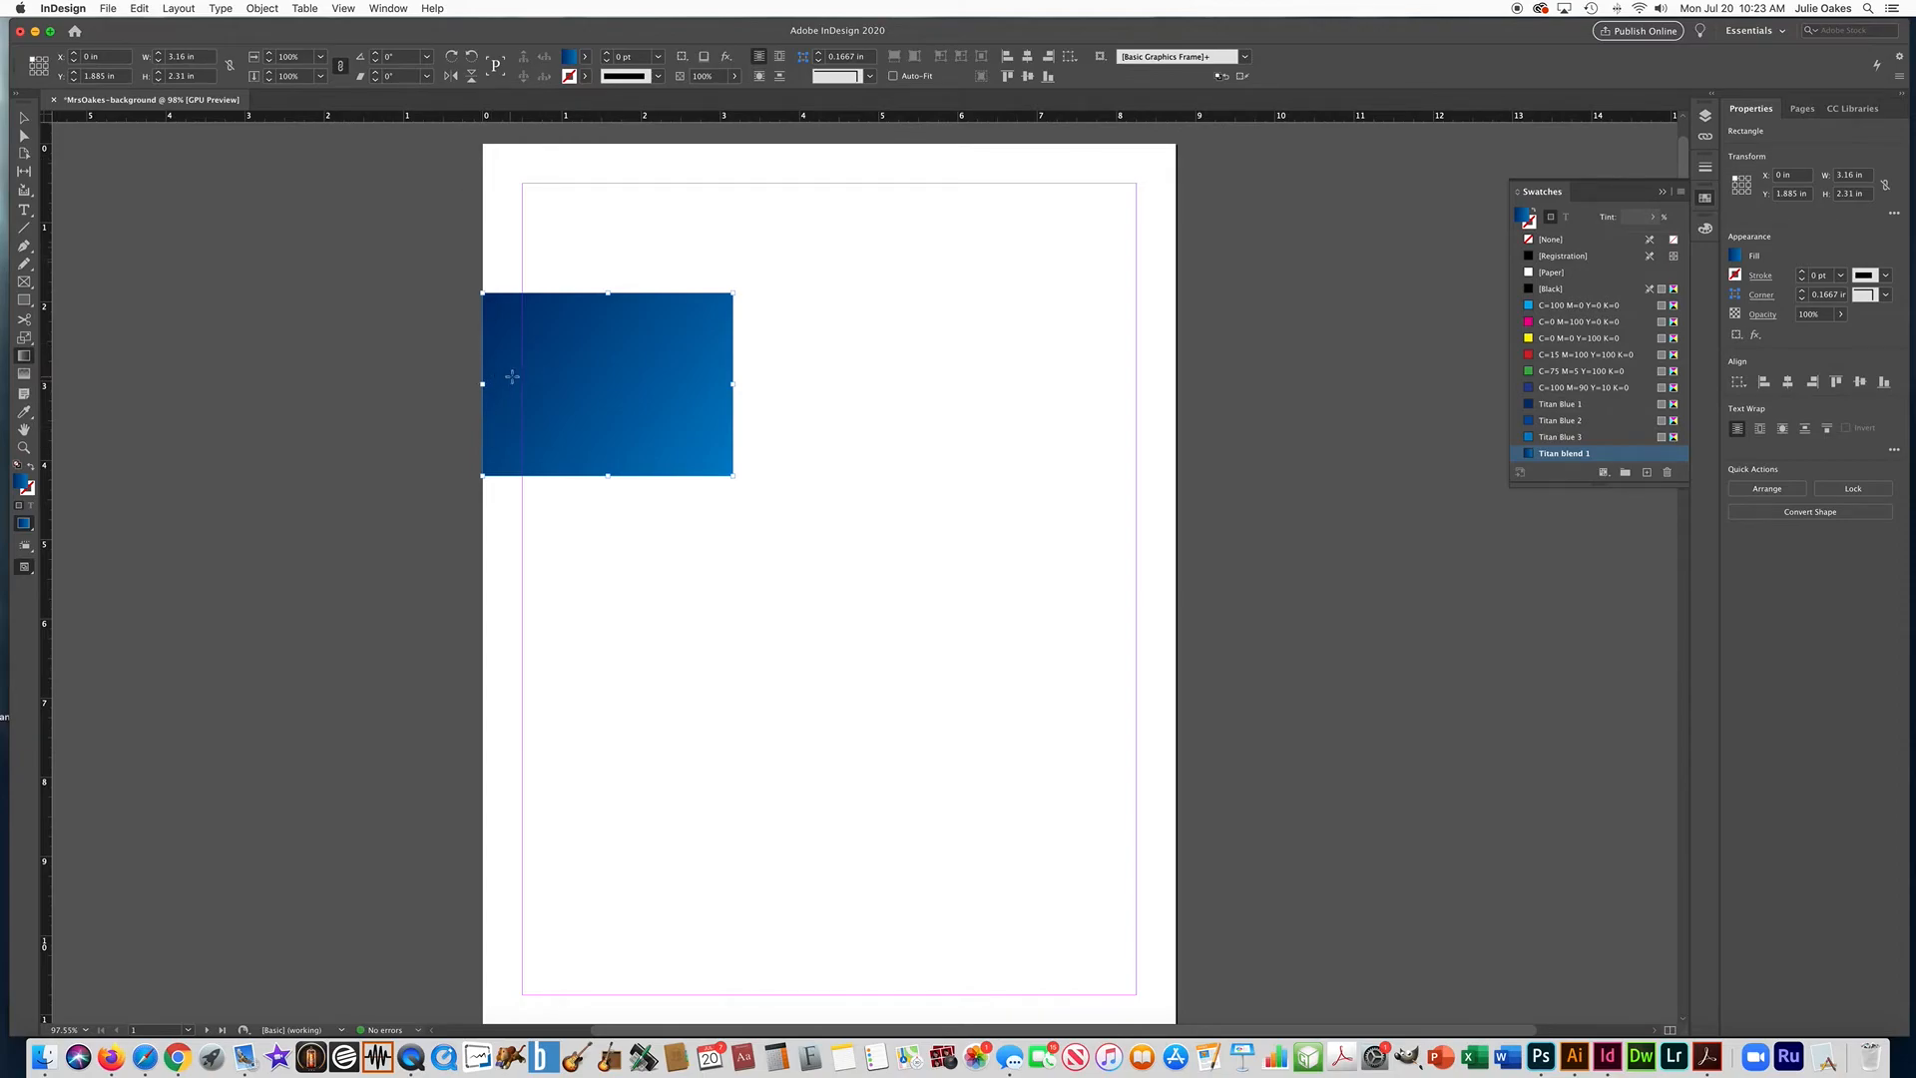
pyautogui.click(1785, 194)
pyautogui.write('0')
pyautogui.press('Return')
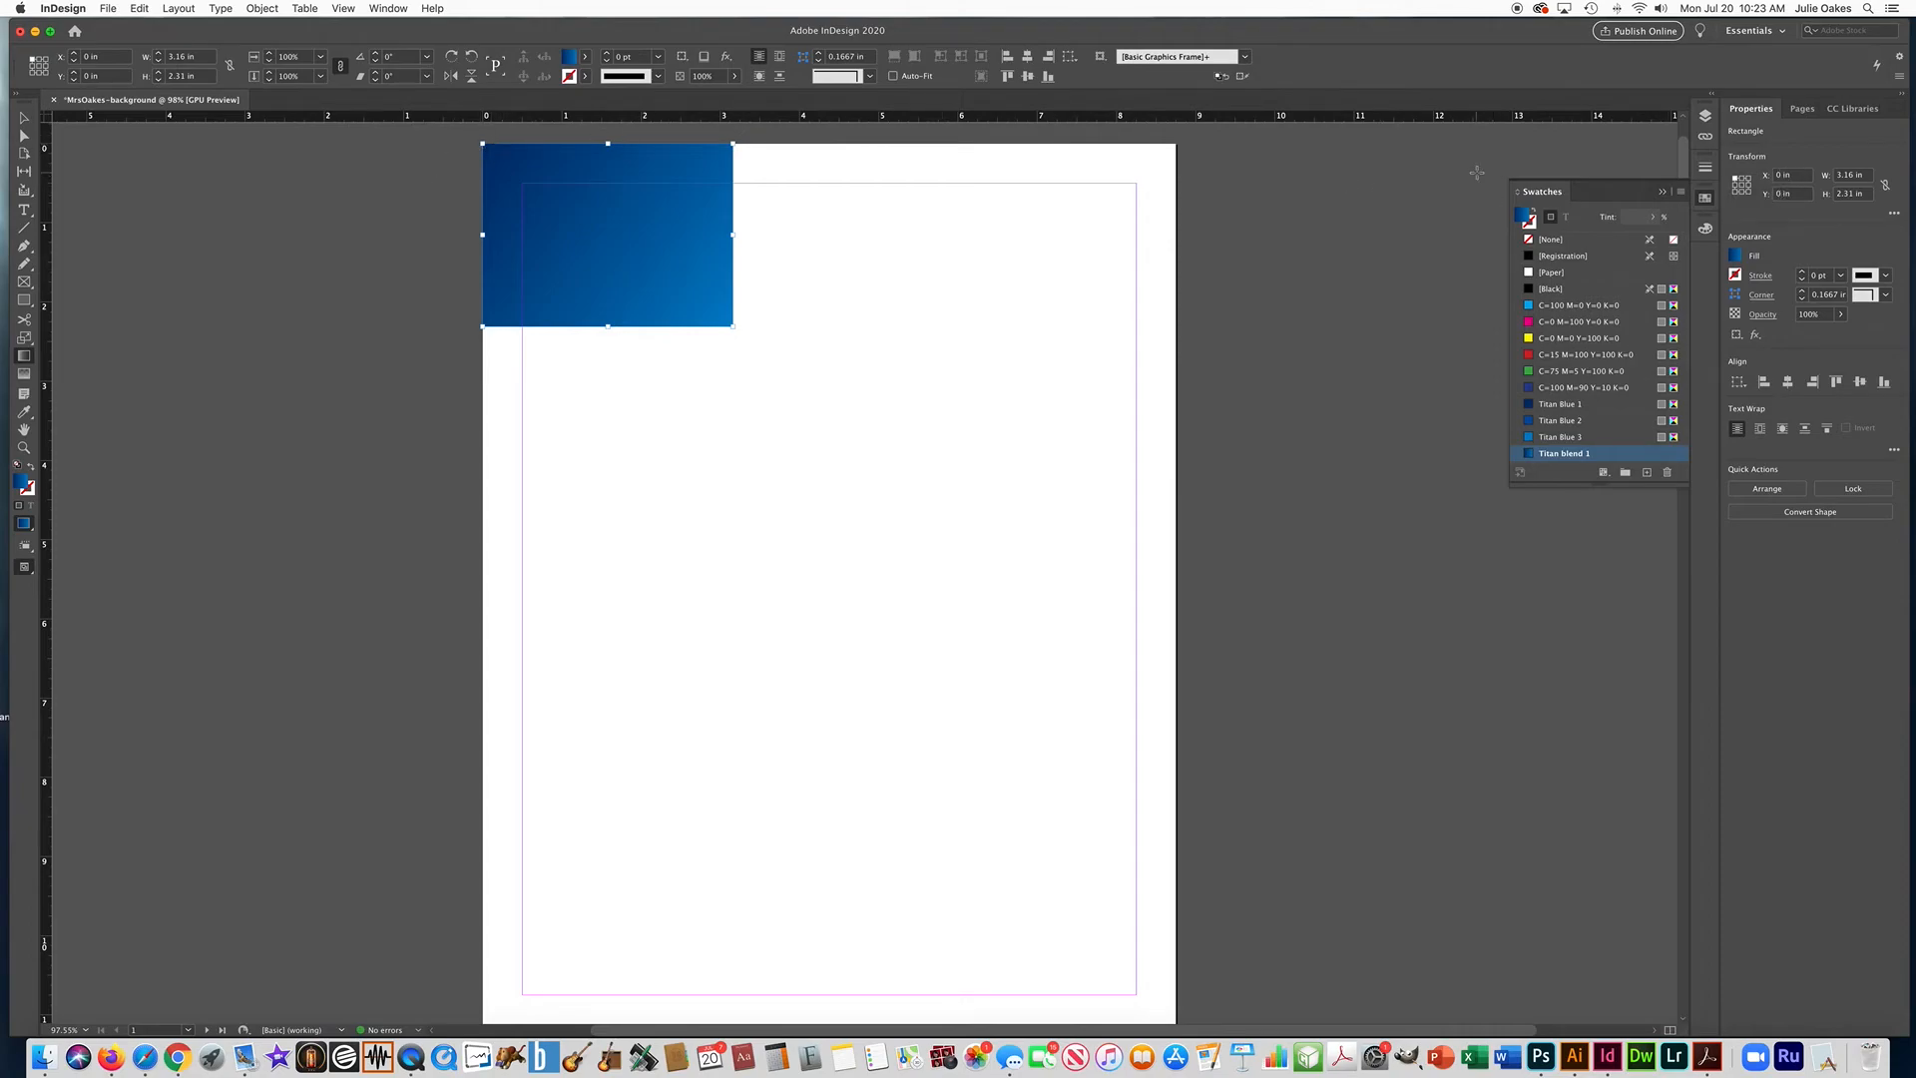
# Step: Resize the rectangle to 8.75 in wide and 11.25 in high to cover the page, and deselect it
pyautogui.click(1853, 175)
pyautogui.write('8.75')
pyautogui.press('Return')
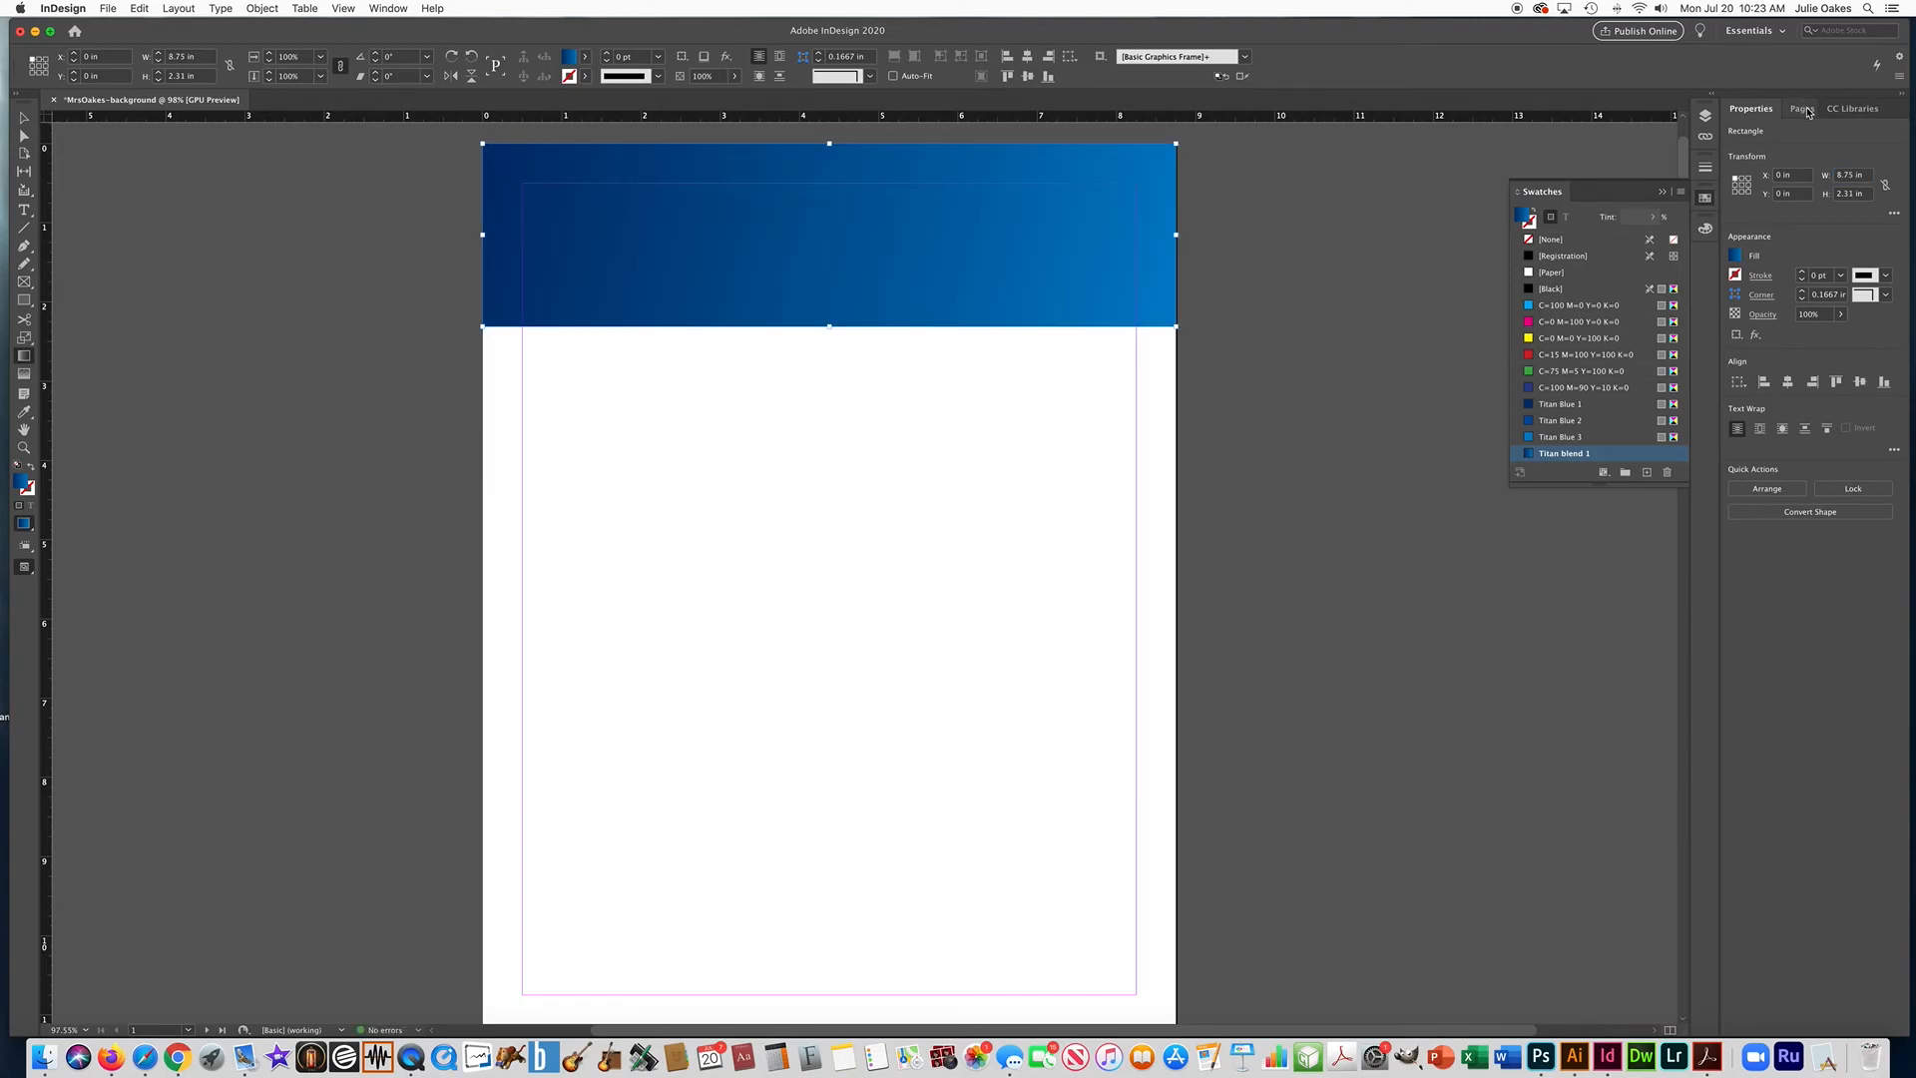
pyautogui.click(1843, 194)
pyautogui.write('11.25')
pyautogui.press('Return')
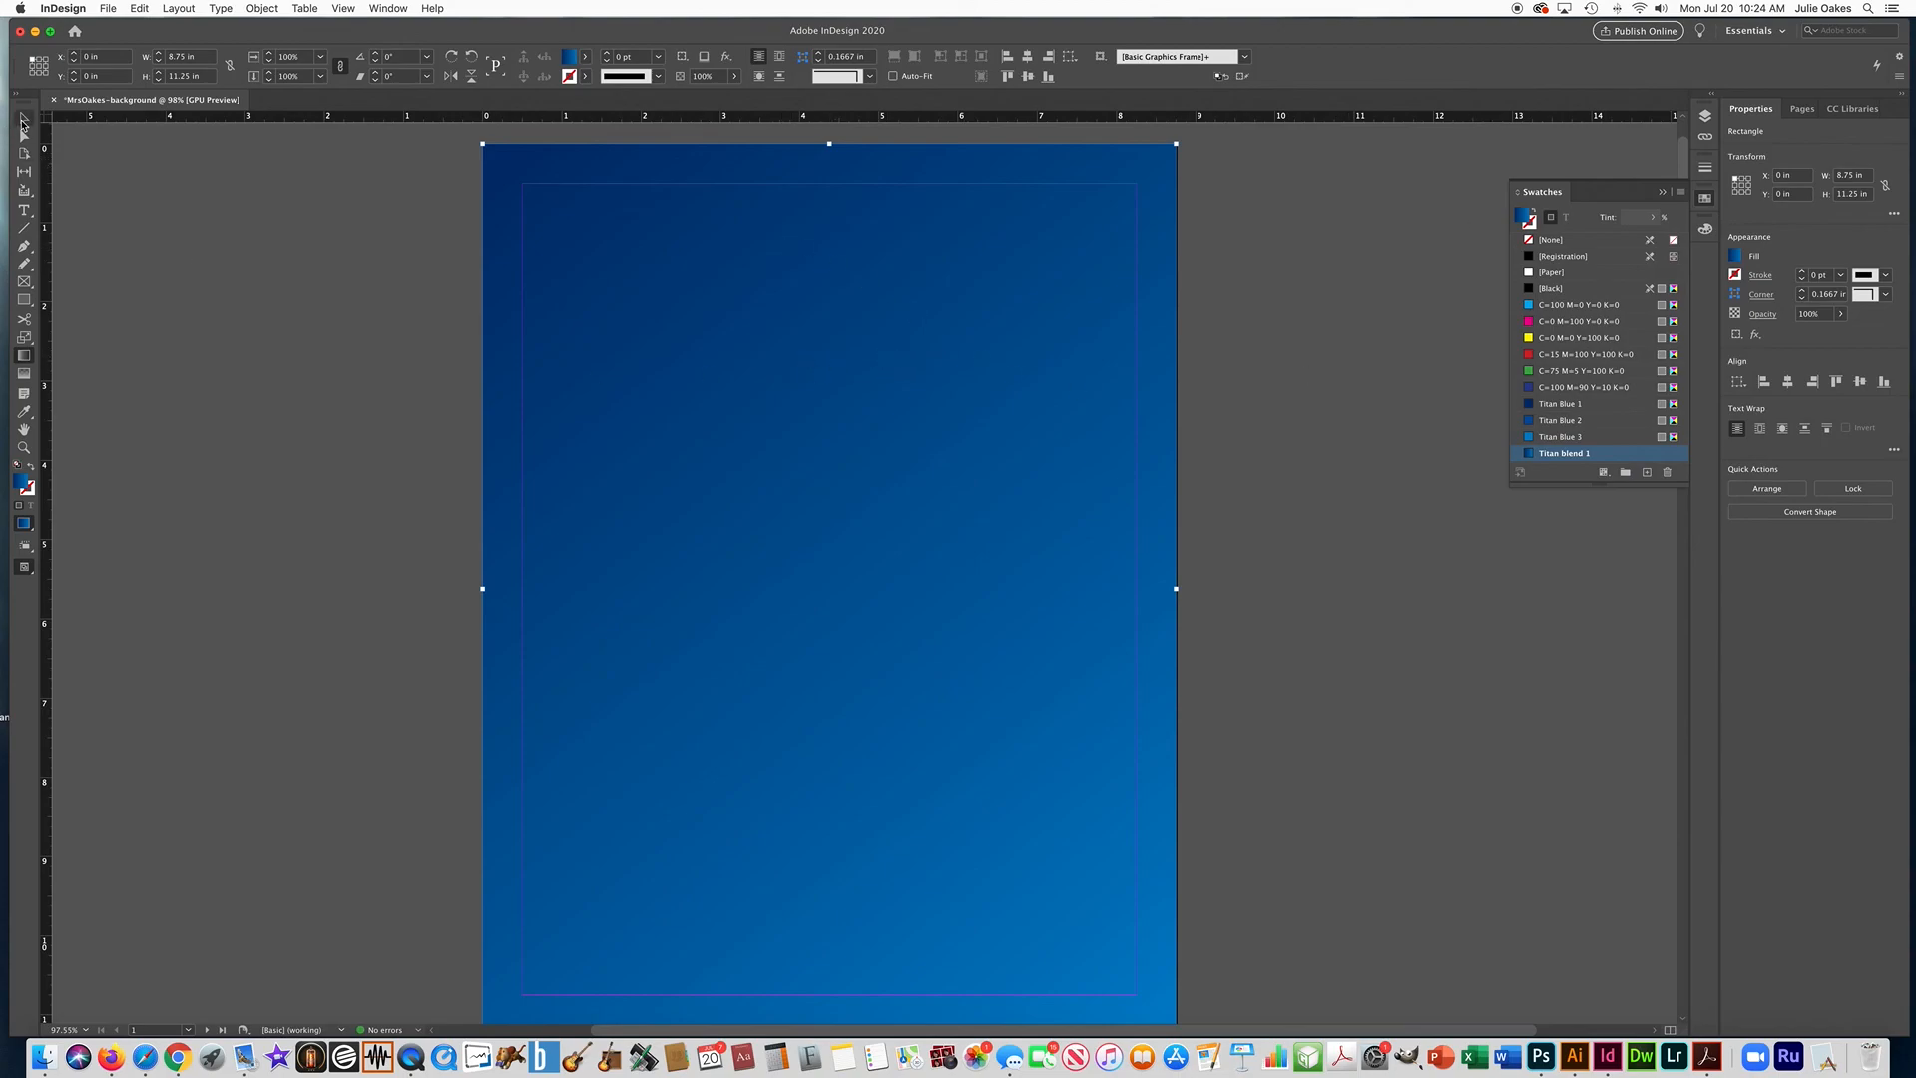
pyautogui.click(313, 383)
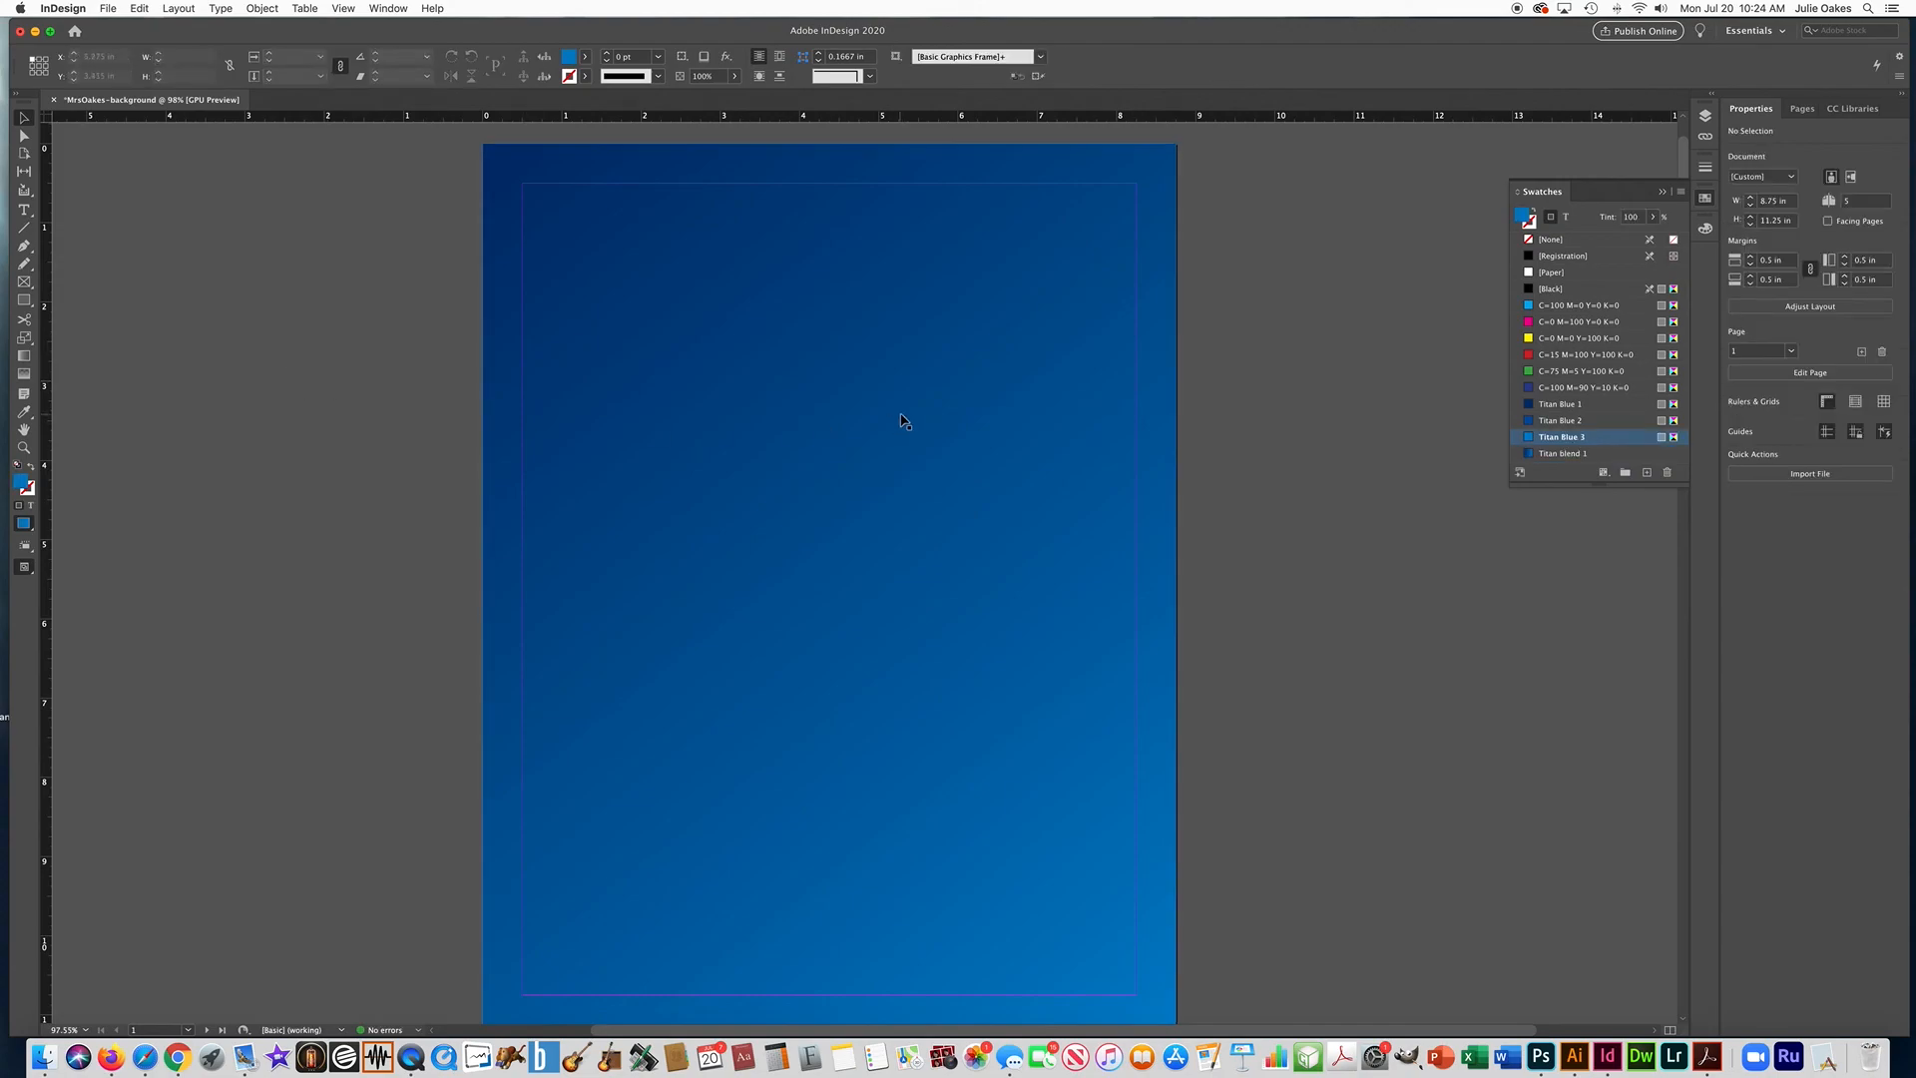